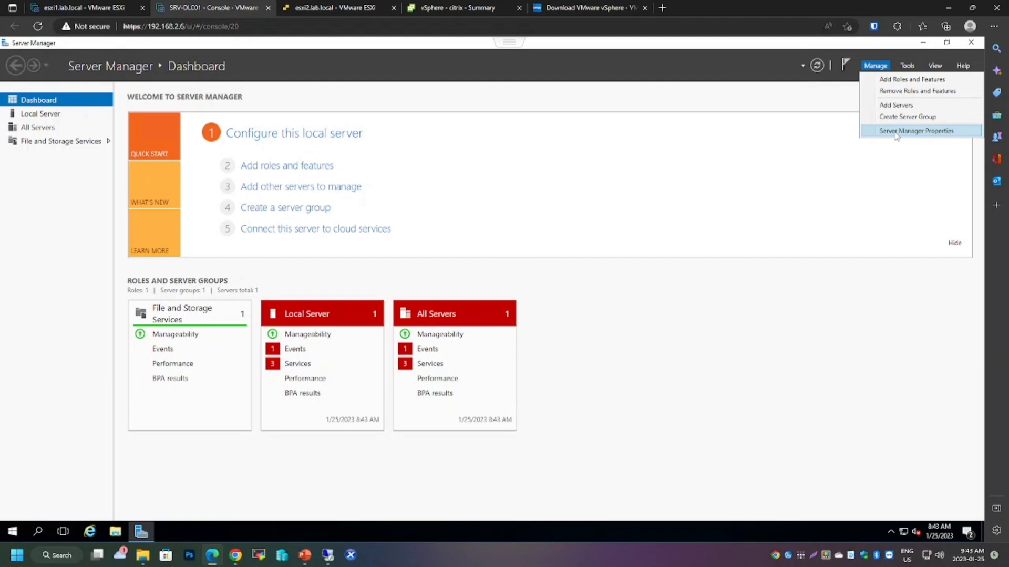
Step: Reopen Server Manager on SRV-DLC01 and view the Local Server properties
{"action": "left_click", "coordinate": [919, 159]}
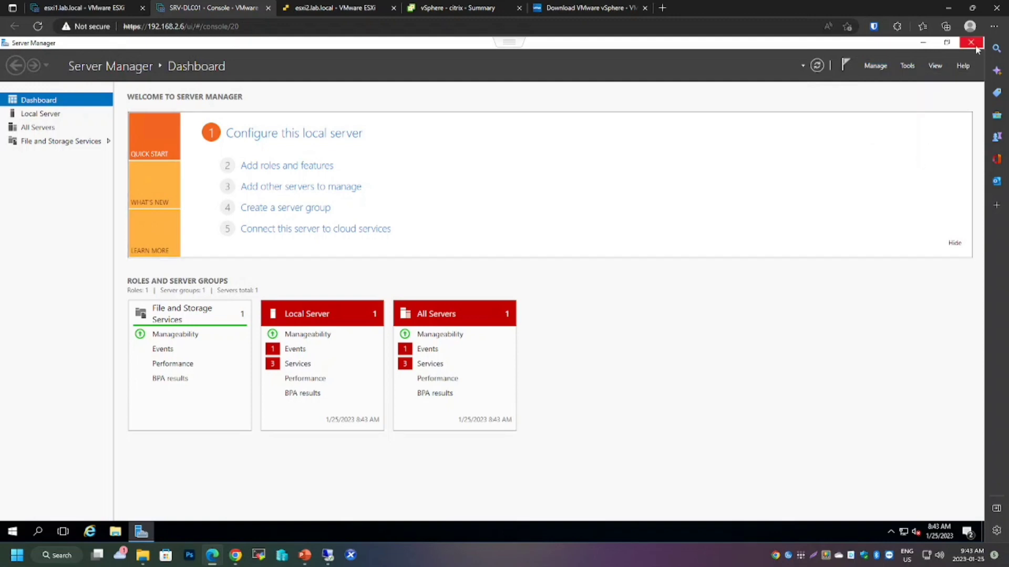
{"action": "left_click", "coordinate": [972, 43]}
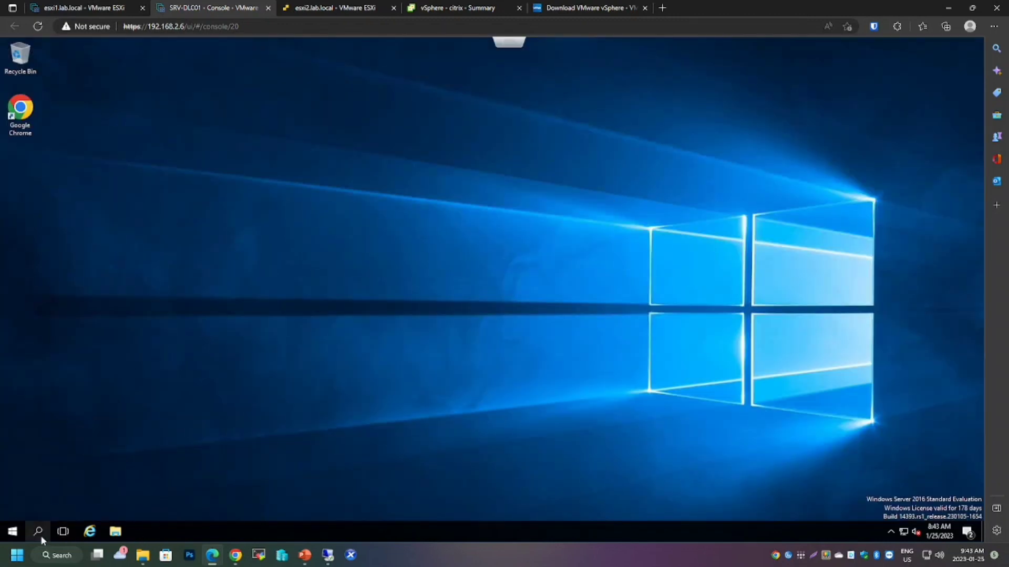
{"action": "left_click", "coordinate": [38, 533]}
{"action": "type", "text": "serv"}
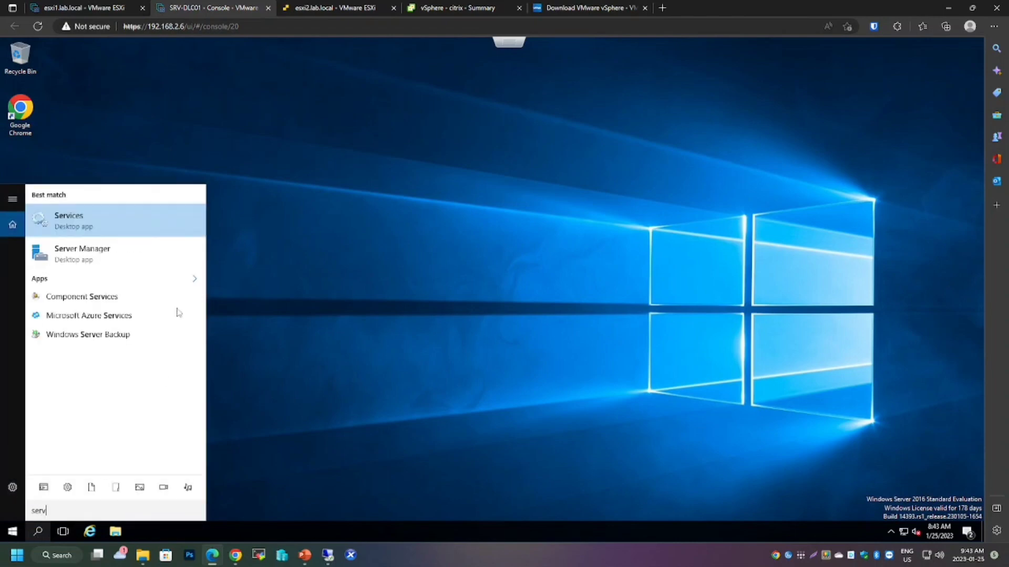
{"action": "left_click", "coordinate": [103, 254]}
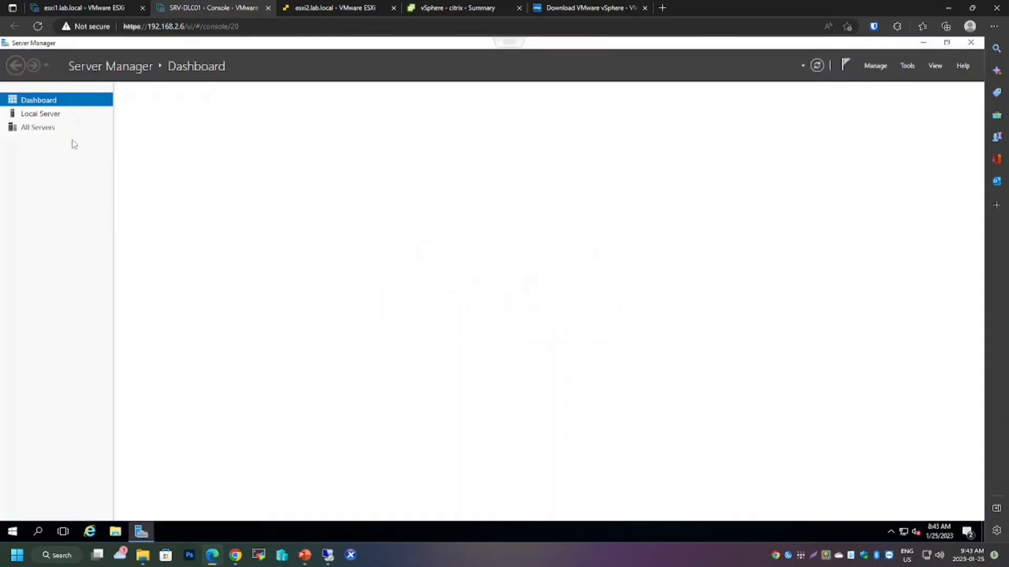
{"action": "left_click", "coordinate": [39, 114]}
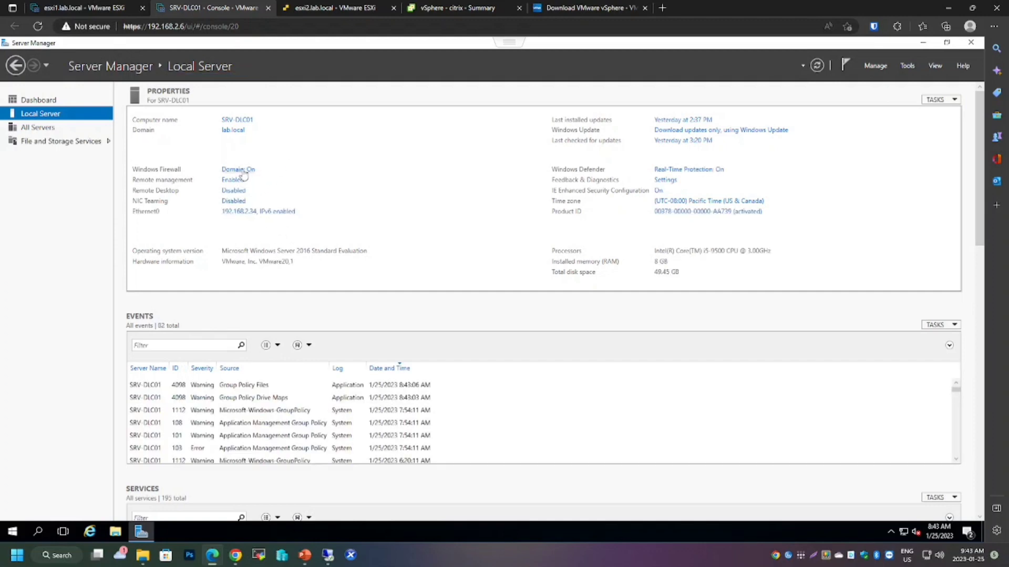
Step: Check the SRV-DC01 virtual machine in the ESXi host's list, and return to the SRV-DLC01 console to close Server Manager
{"action": "left_click", "coordinate": [84, 7]}
{"action": "left_click", "coordinate": [216, 125]}
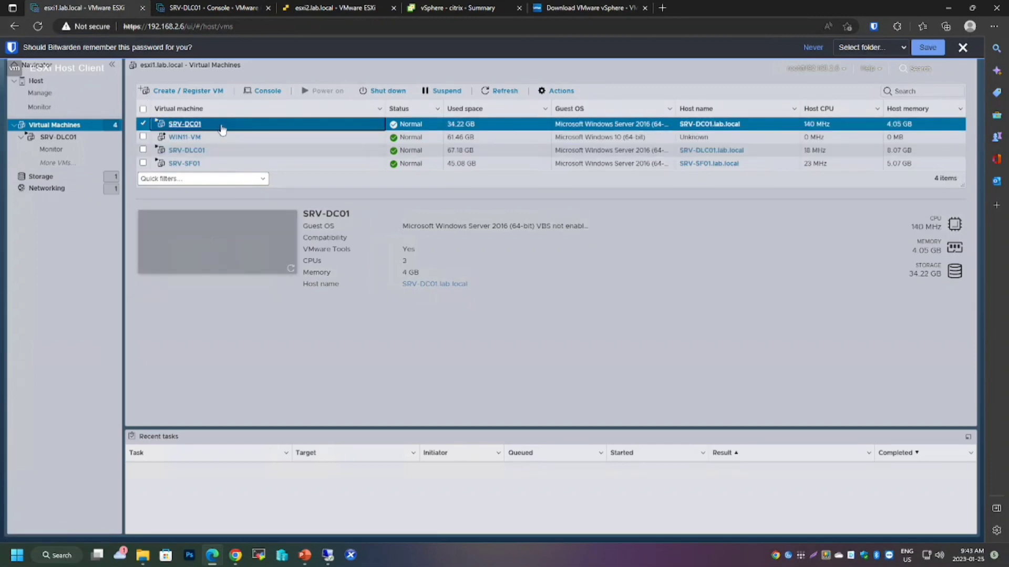
{"action": "left_click", "coordinate": [219, 11]}
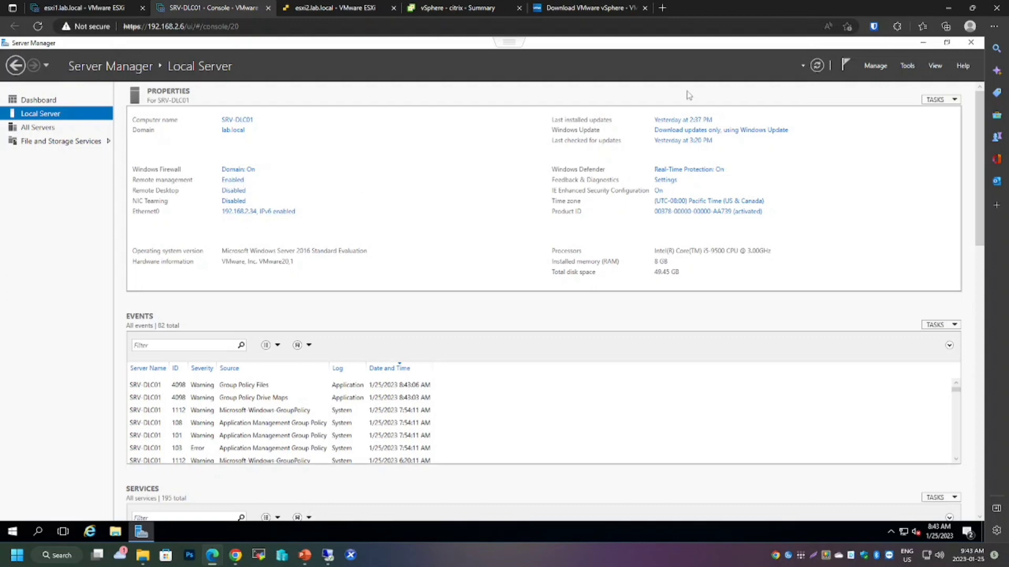
{"action": "left_click", "coordinate": [970, 42]}
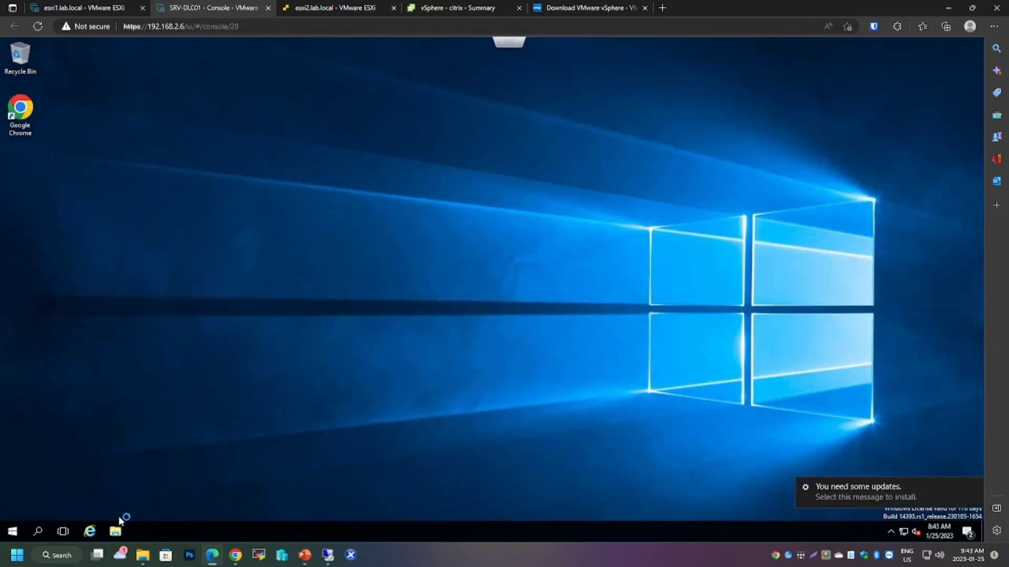
Step: Browse in File Explorer to the Citrix folder inside the Software share on \\nas
{"action": "left_click", "coordinate": [117, 529]}
{"action": "left_click", "coordinate": [239, 257]}
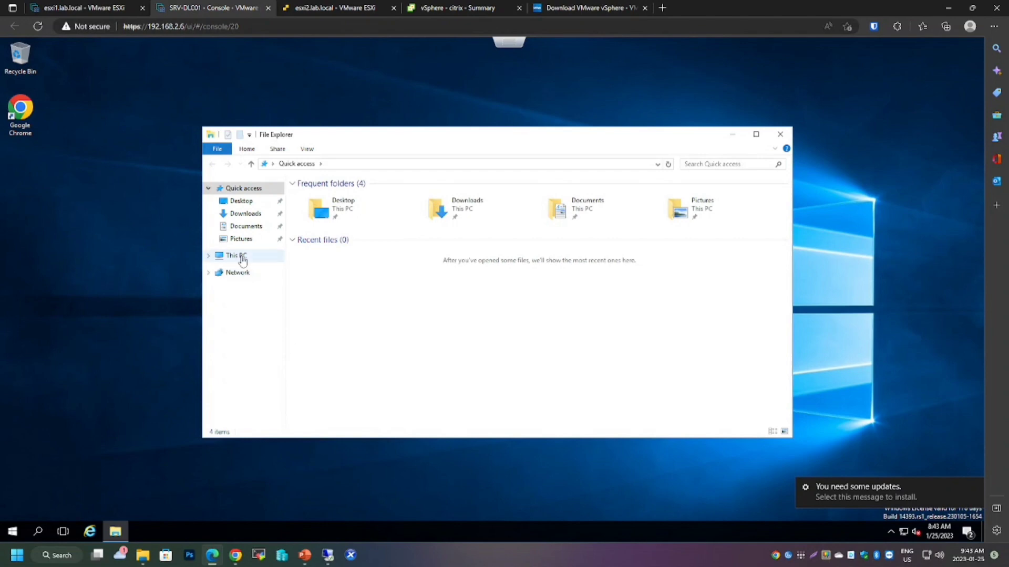
{"action": "left_click", "coordinate": [446, 163]}
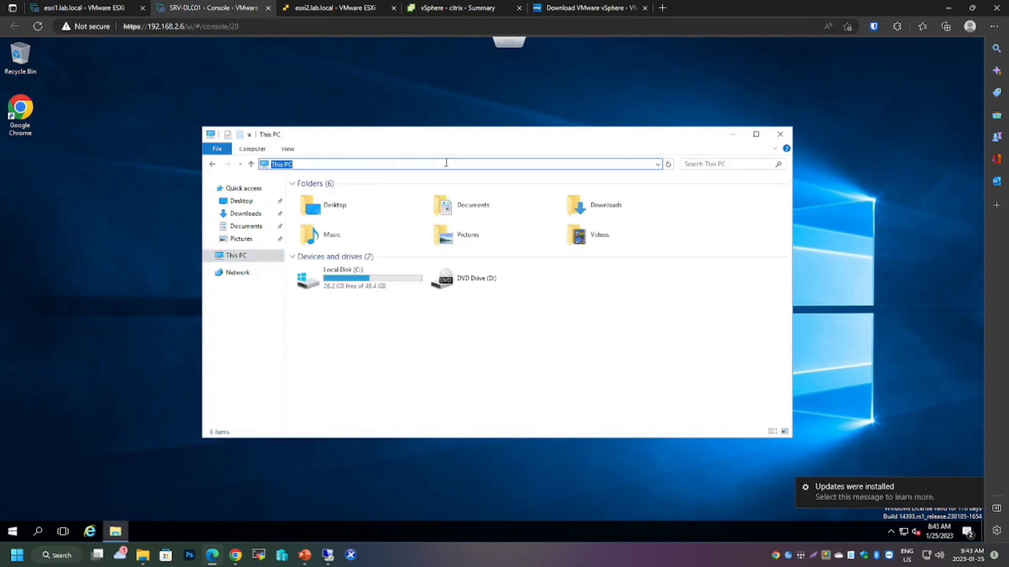
{"action": "type", "text": "\\\\nas"}
{"action": "key", "text": "Return"}
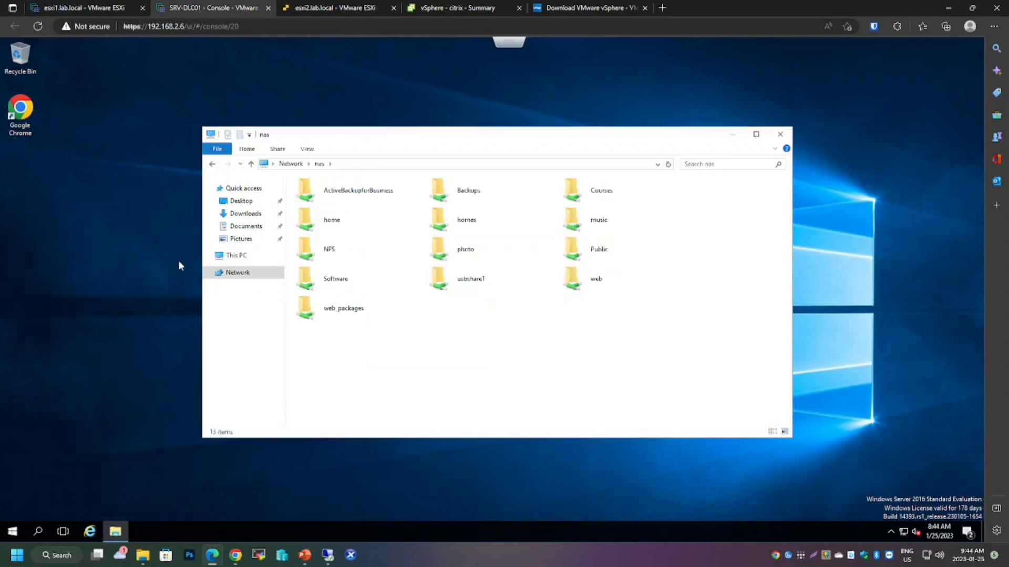
{"action": "double_click", "coordinate": [334, 288]}
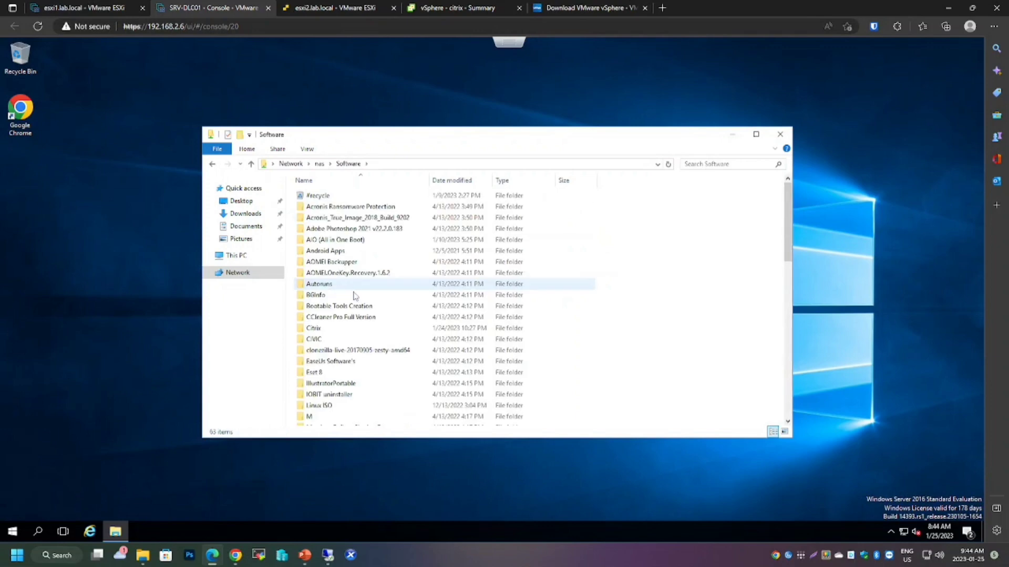
{"action": "double_click", "coordinate": [322, 327]}
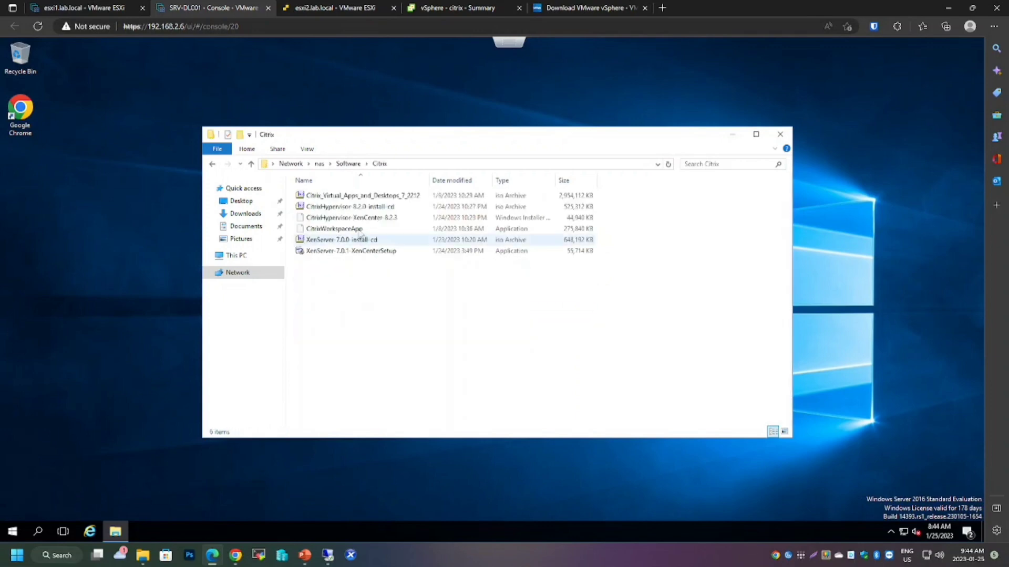
Step: Mount the Citrix_Virtual_Apps_and_Desktops_7_2212 ISO as a data disc on drive V:
{"action": "left_click", "coordinate": [349, 196]}
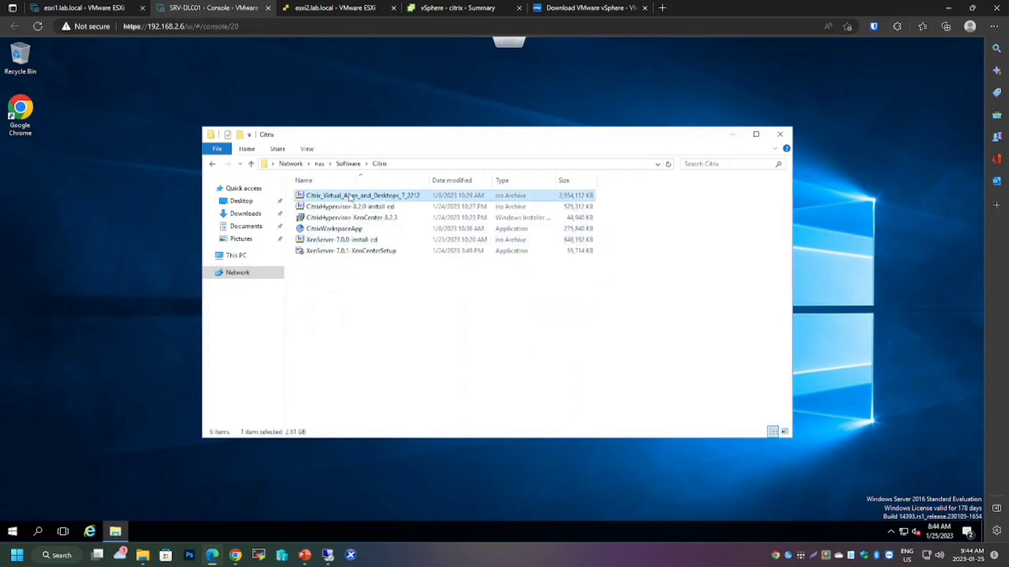
{"action": "right_click", "coordinate": [350, 197]}
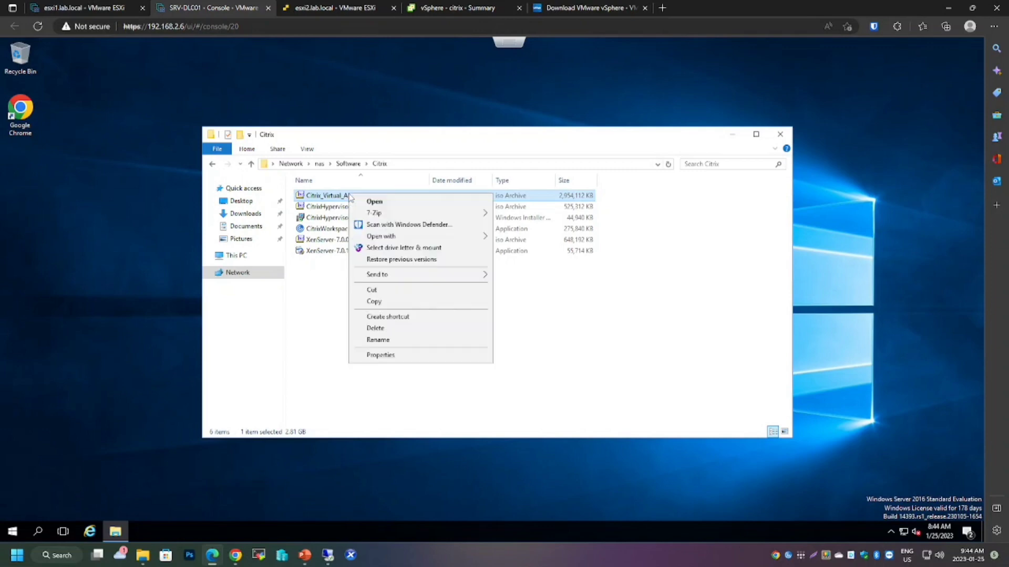
{"action": "left_click", "coordinate": [404, 250]}
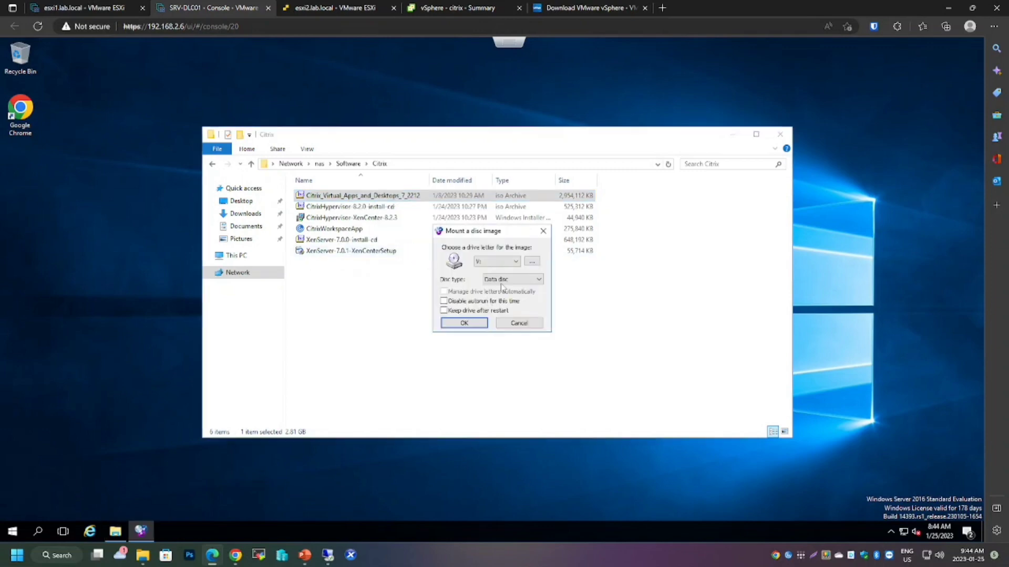
{"action": "left_click", "coordinate": [469, 324]}
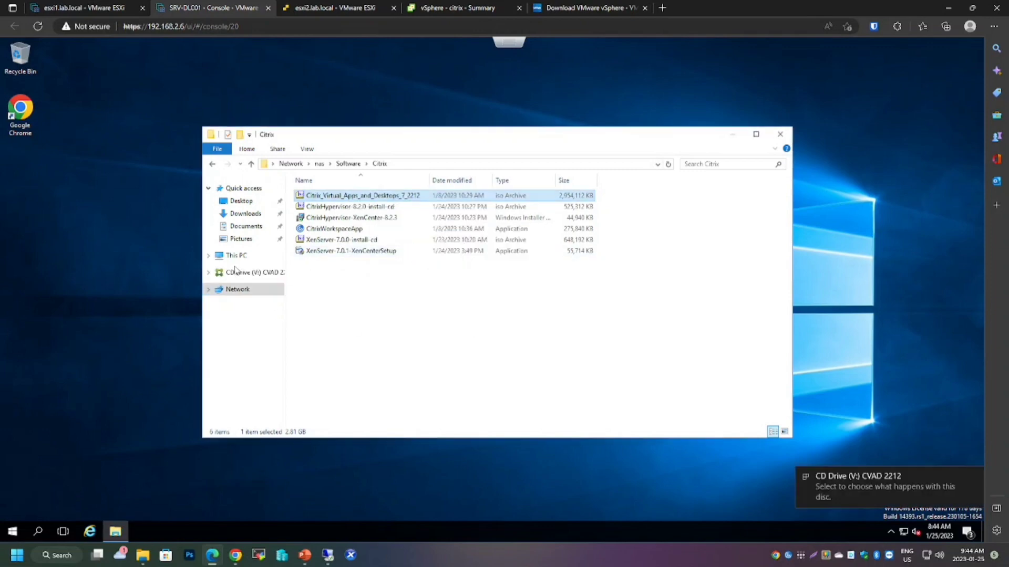
Step: Launch the installer from the mounted CVAD 2212 disc and start the Delivery Controller setup for Virtual Apps and Desktops
{"action": "left_click", "coordinate": [262, 273]}
{"action": "double_click", "coordinate": [342, 261]}
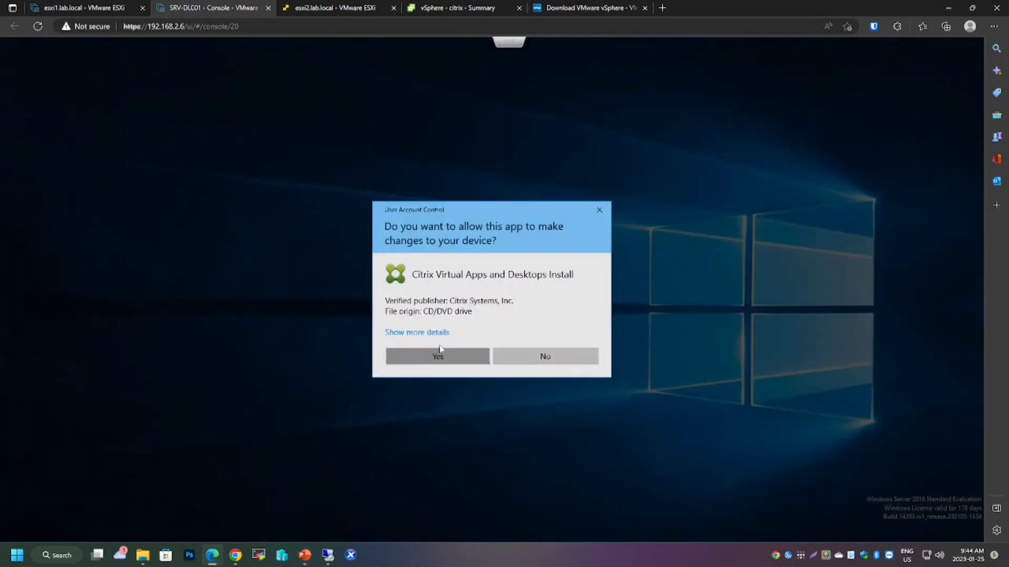
{"action": "left_click", "coordinate": [438, 356]}
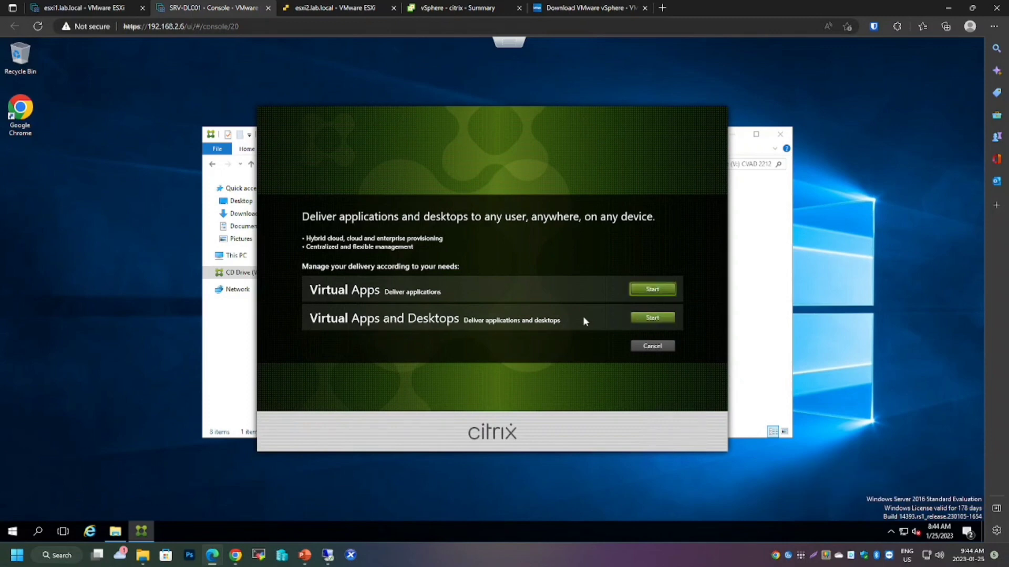
{"action": "left_click", "coordinate": [640, 322]}
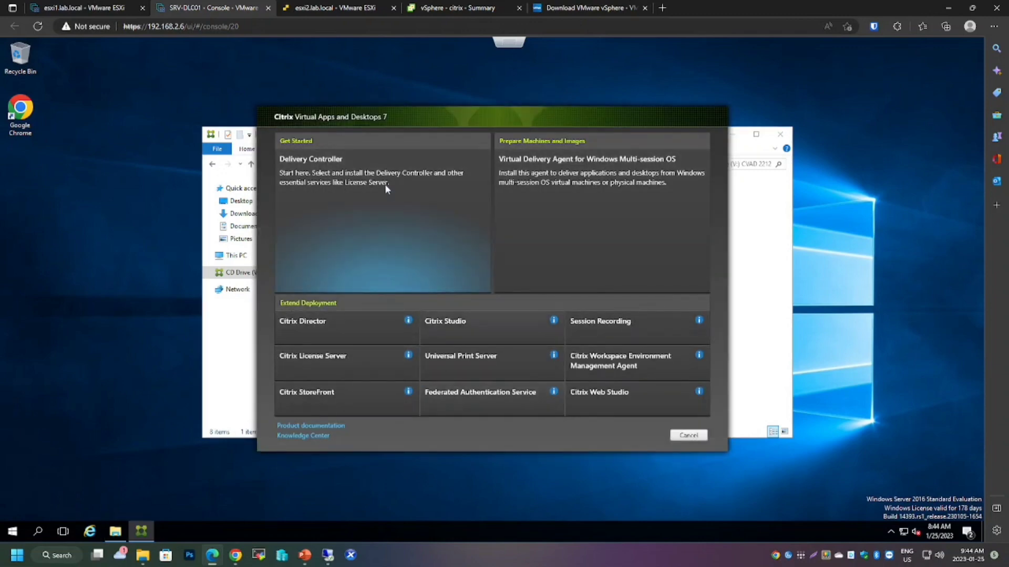
{"action": "left_click", "coordinate": [325, 209]}
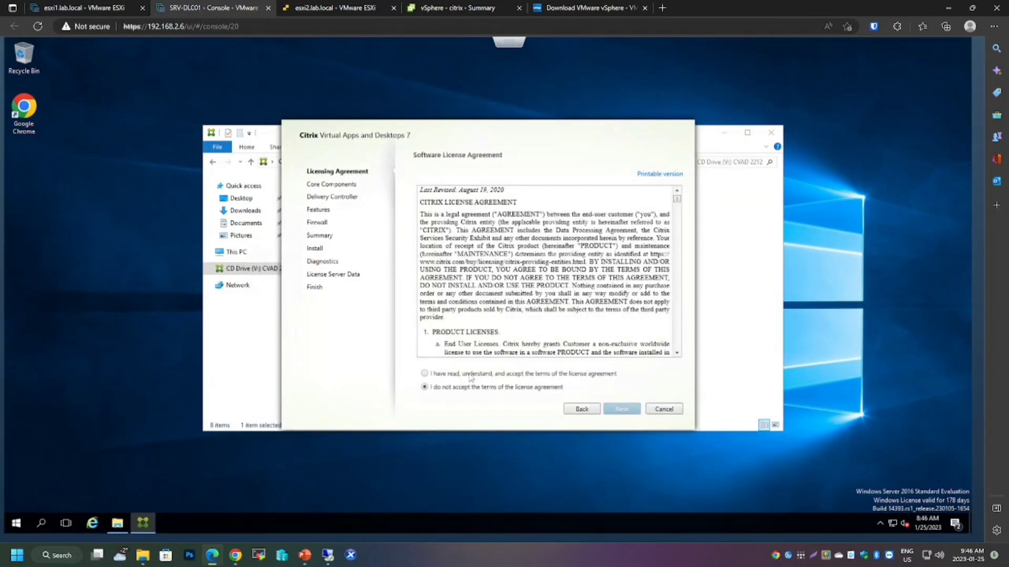
Step: Accept the Citrix license agreement and keep all core components selected for installation in C:\Program Files\Citrix
{"action": "left_click", "coordinate": [471, 375]}
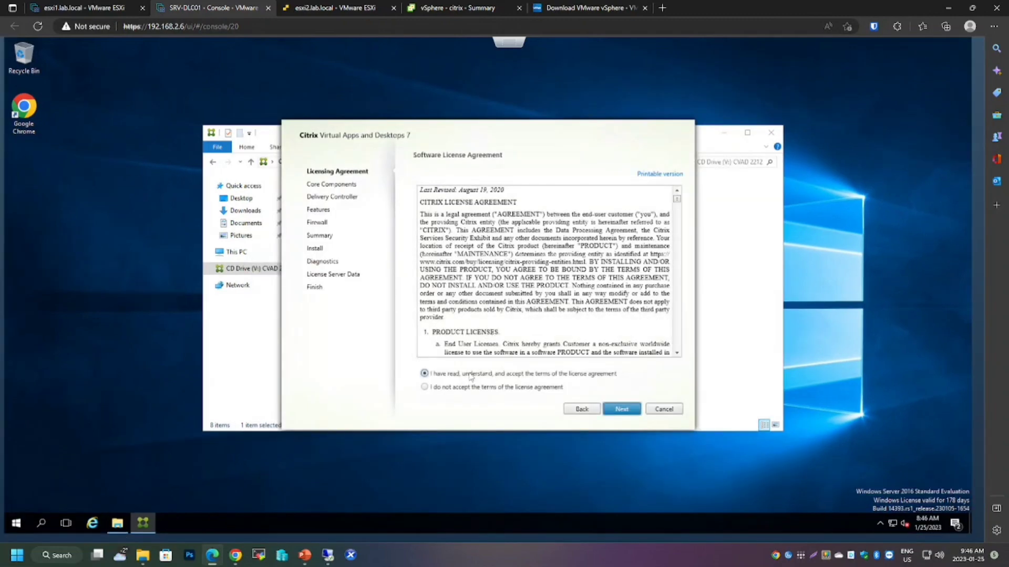
{"action": "left_click", "coordinate": [626, 409]}
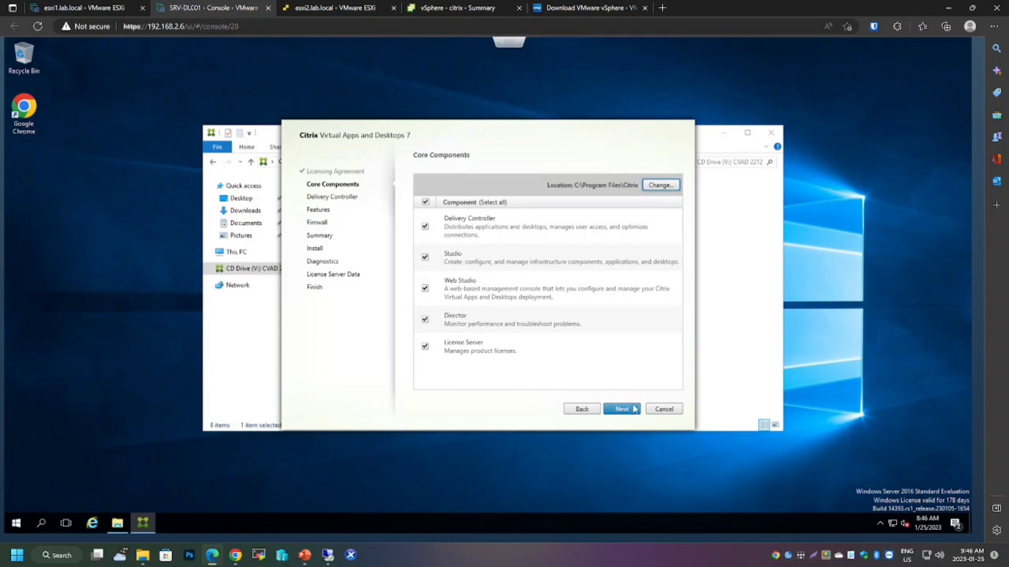
{"action": "left_click", "coordinate": [623, 410]}
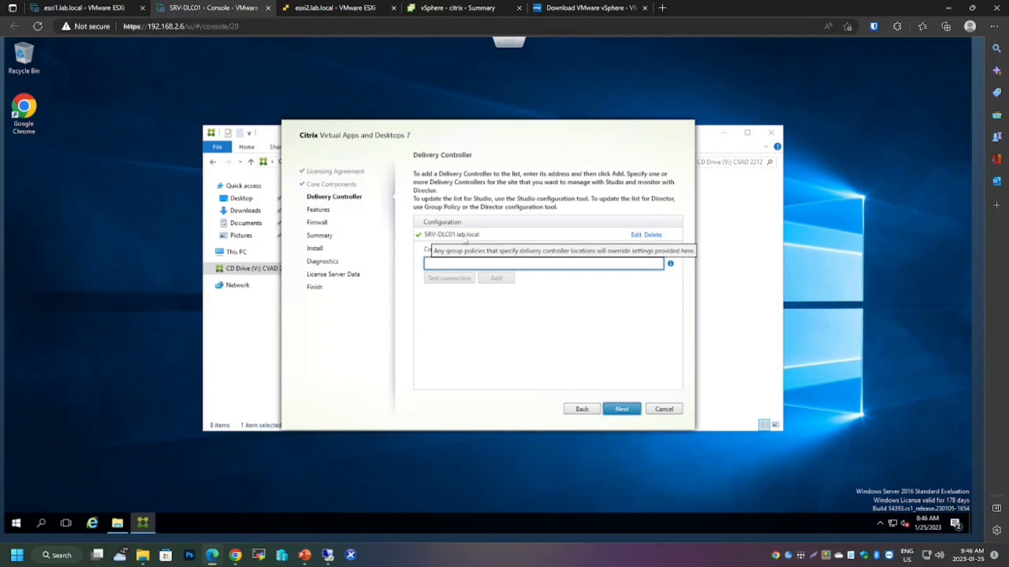
Step: Keep SRV-DLC01.lab.local as Delivery Controller, with SQL Server 2019 Express CU15, Windows Remote Assistance and automatic firewall rules
{"action": "left_click", "coordinate": [622, 409]}
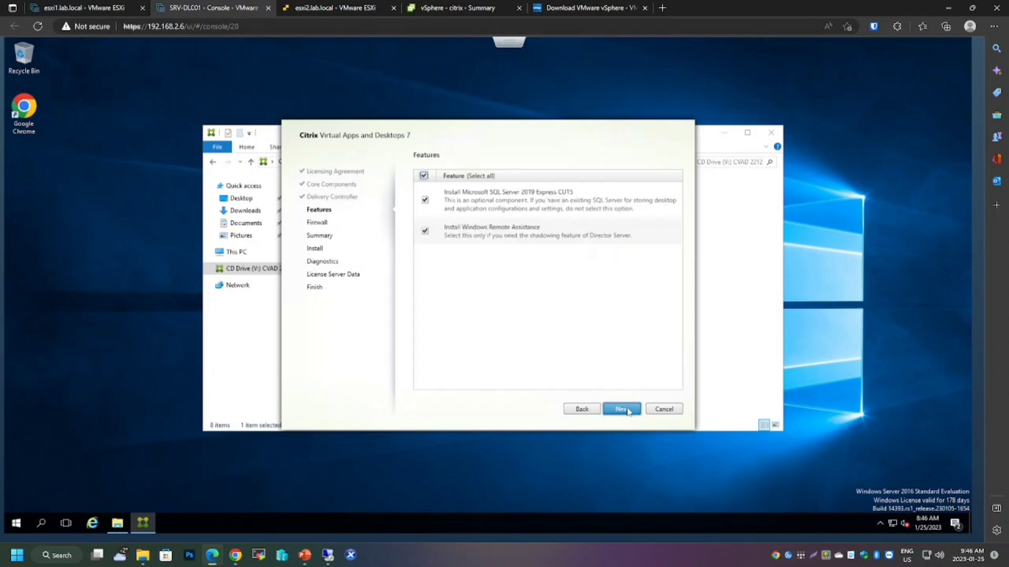
{"action": "left_click", "coordinate": [622, 409]}
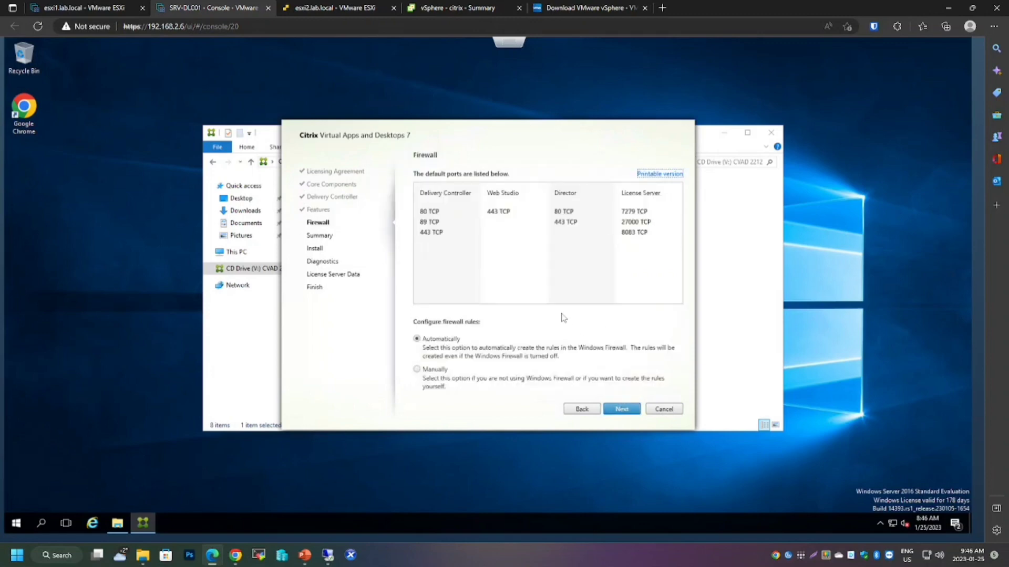
{"action": "left_click", "coordinate": [628, 413]}
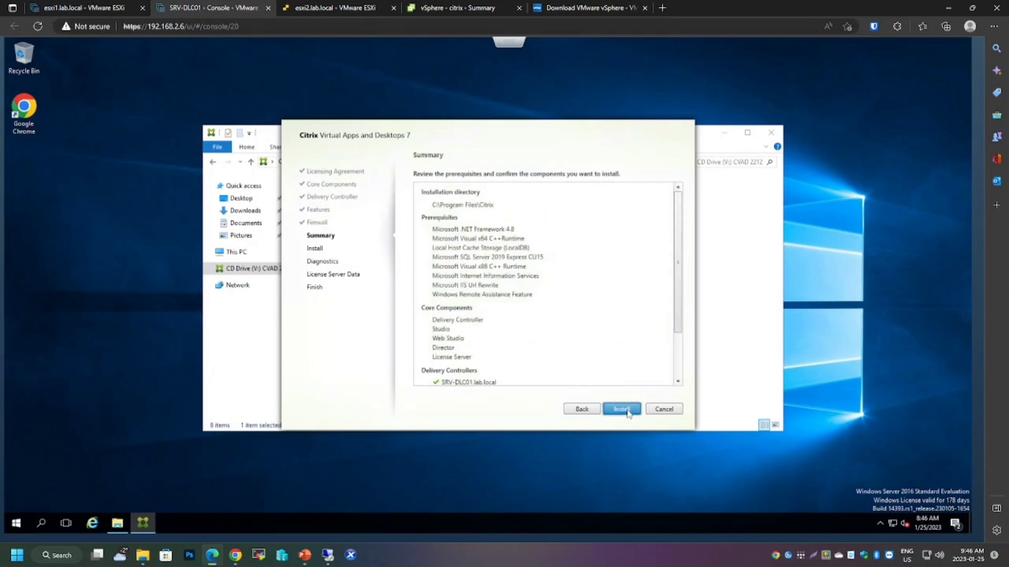
Step: Review the summary of prerequisites, core components, features and firewall ports, and start the installation
{"action": "scroll", "coordinate": [474, 231], "scroll_direction": "down", "scroll_amount": 3}
{"action": "scroll", "coordinate": [475, 232], "scroll_direction": "up", "scroll_amount": 3}
{"action": "scroll", "coordinate": [475, 231], "scroll_direction": "down", "scroll_amount": 3}
{"action": "scroll", "coordinate": [475, 231], "scroll_direction": "up", "scroll_amount": 3}
{"action": "scroll", "coordinate": [475, 232], "scroll_direction": "down", "scroll_amount": 3}
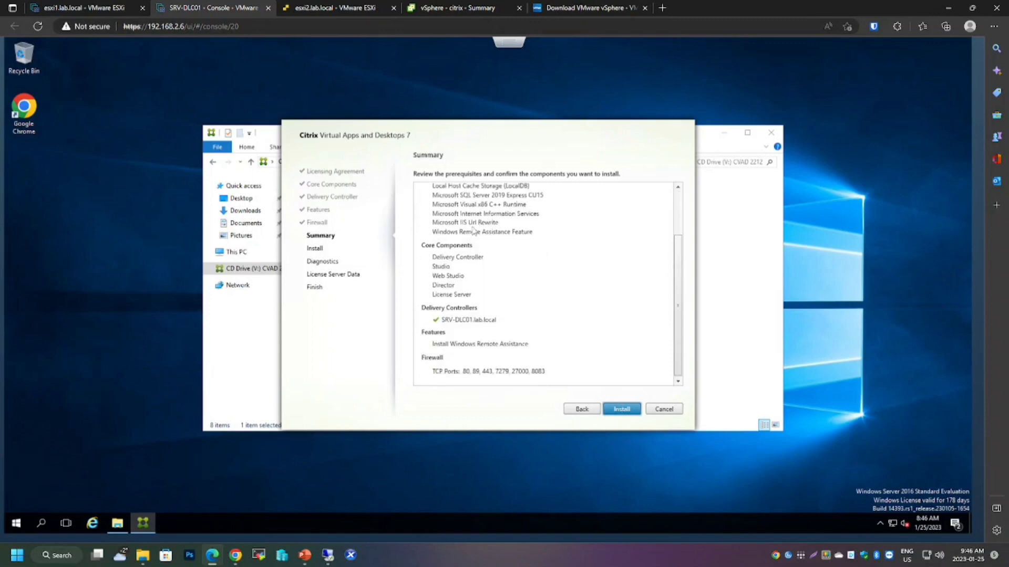
{"action": "scroll", "coordinate": [550, 260], "scroll_direction": "up", "scroll_amount": 3}
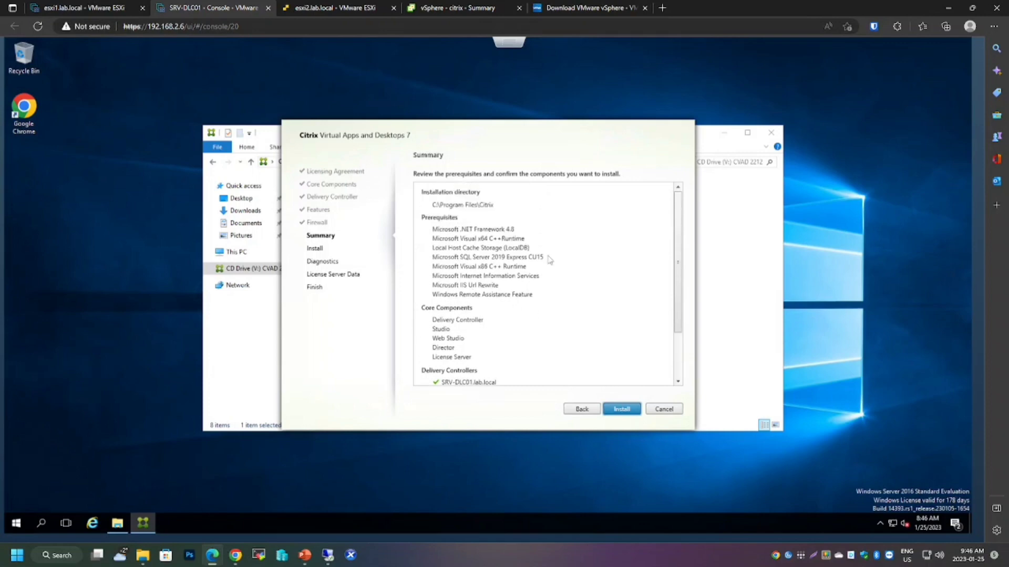
{"action": "scroll", "coordinate": [550, 259], "scroll_direction": "down", "scroll_amount": 3}
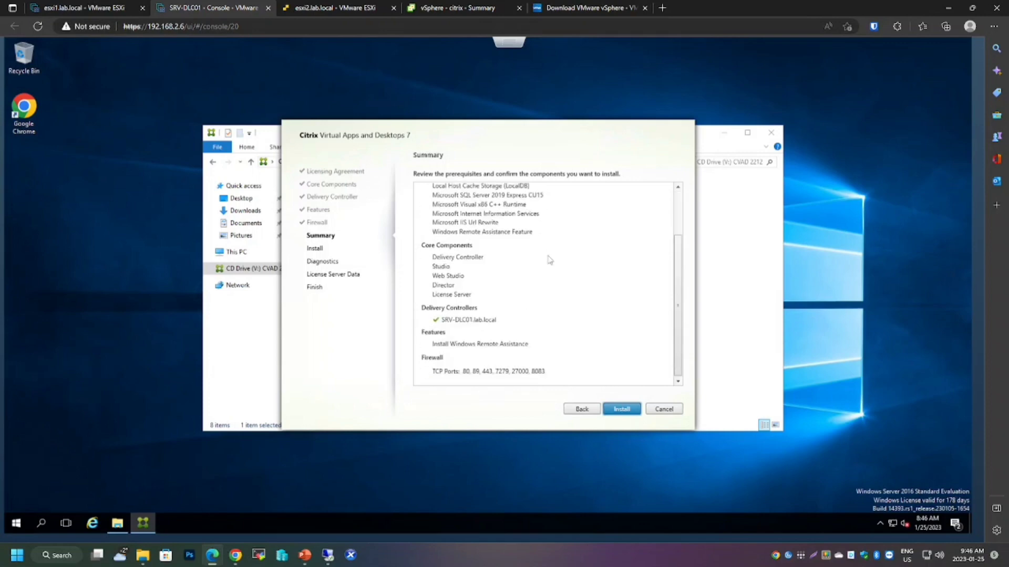
{"action": "scroll", "coordinate": [498, 284], "scroll_direction": "up", "scroll_amount": 3}
{"action": "scroll", "coordinate": [499, 284], "scroll_direction": "down", "scroll_amount": 3}
{"action": "left_click", "coordinate": [621, 409]}
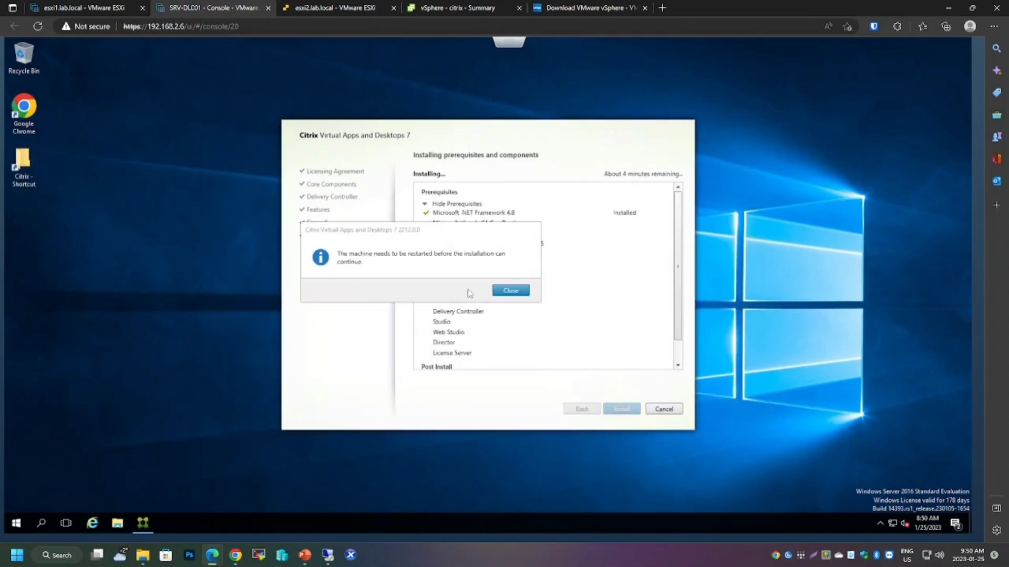
Step: Restart the server to continue the installation, and sign back in with the account password, dismissing Server Manager
{"action": "left_click", "coordinate": [511, 291]}
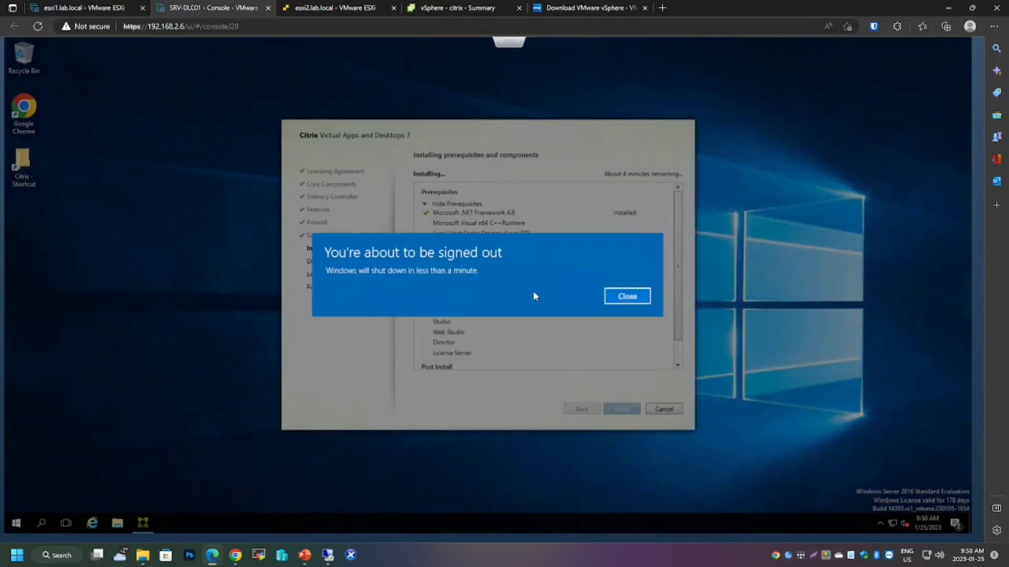
{"action": "left_click", "coordinate": [617, 296]}
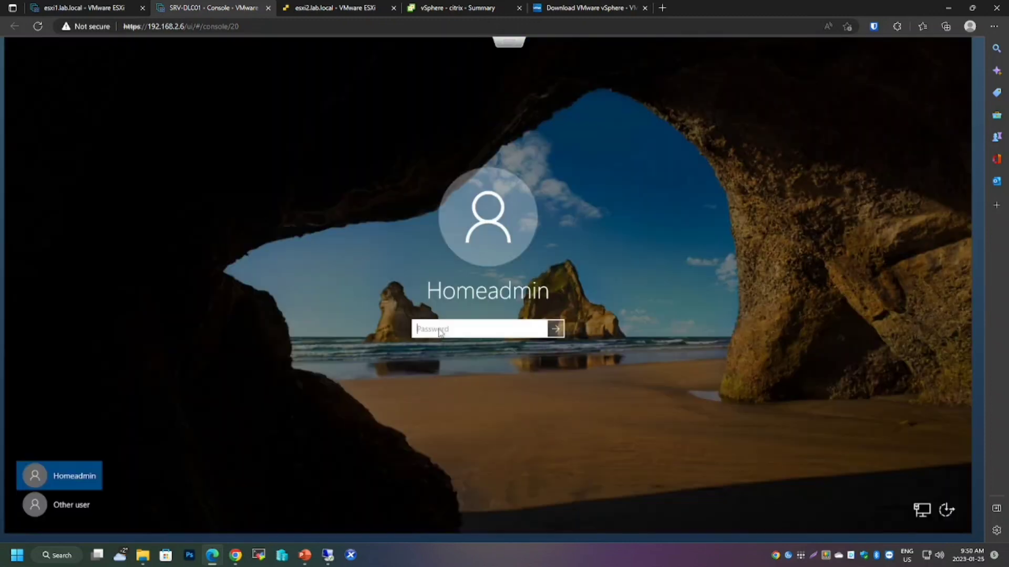
{"action": "type", "text": ".."}
{"action": "key", "text": "Return"}
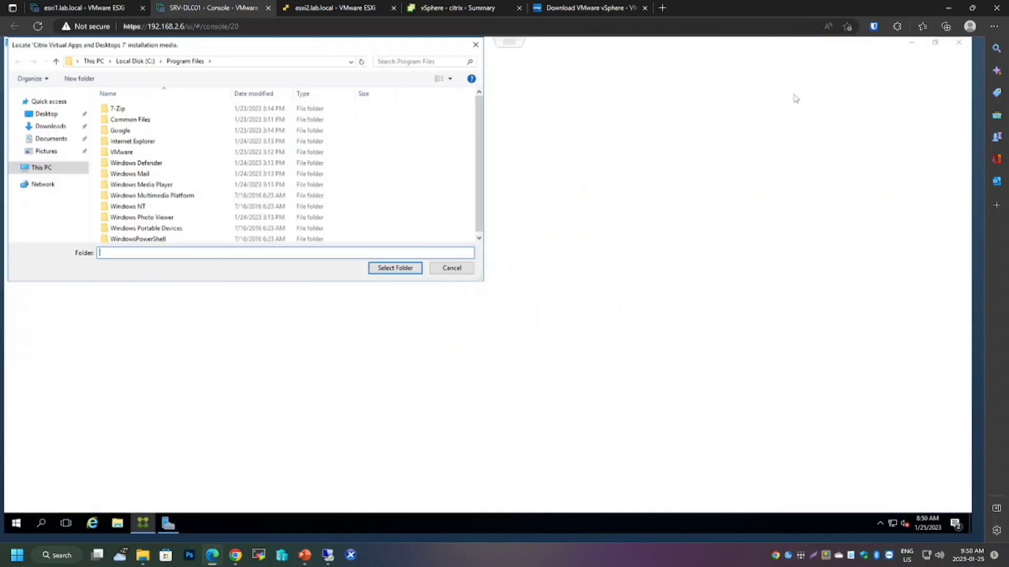
{"action": "left_click", "coordinate": [958, 42]}
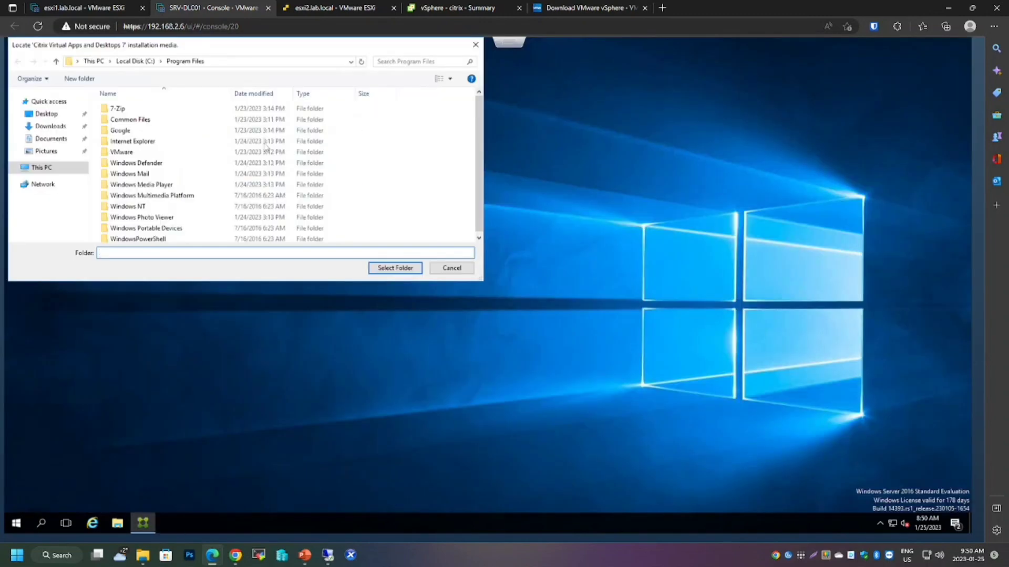
Step: Check the drives under This PC for the Citrix installation disc
{"action": "left_click", "coordinate": [117, 522]}
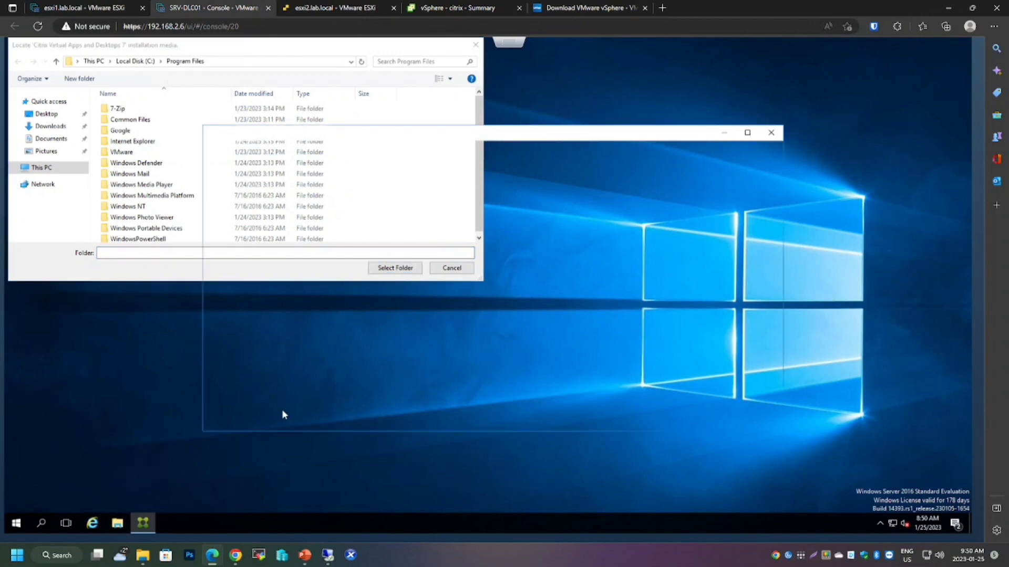
{"action": "left_click", "coordinate": [237, 252]}
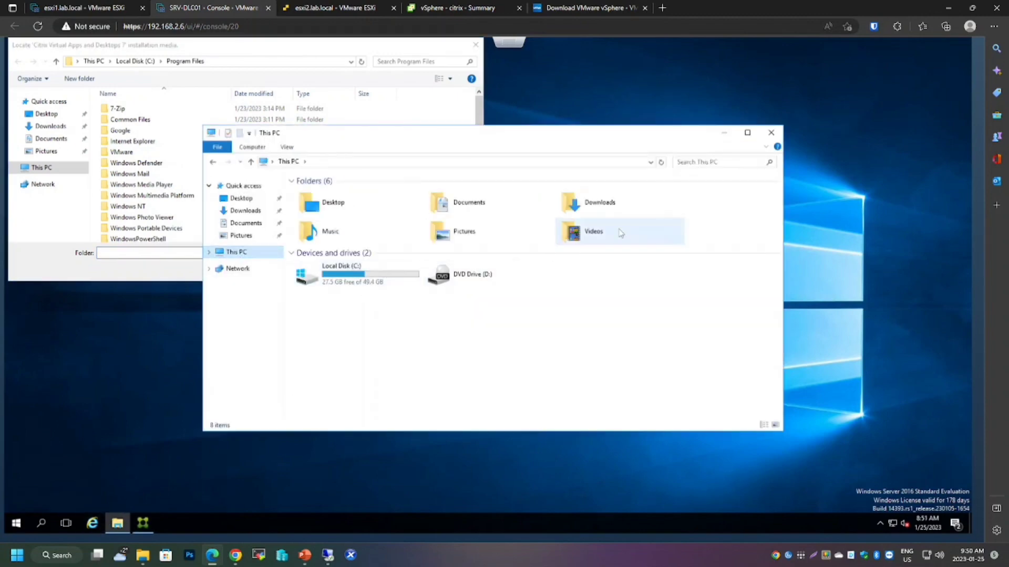
{"action": "left_click", "coordinate": [771, 132]}
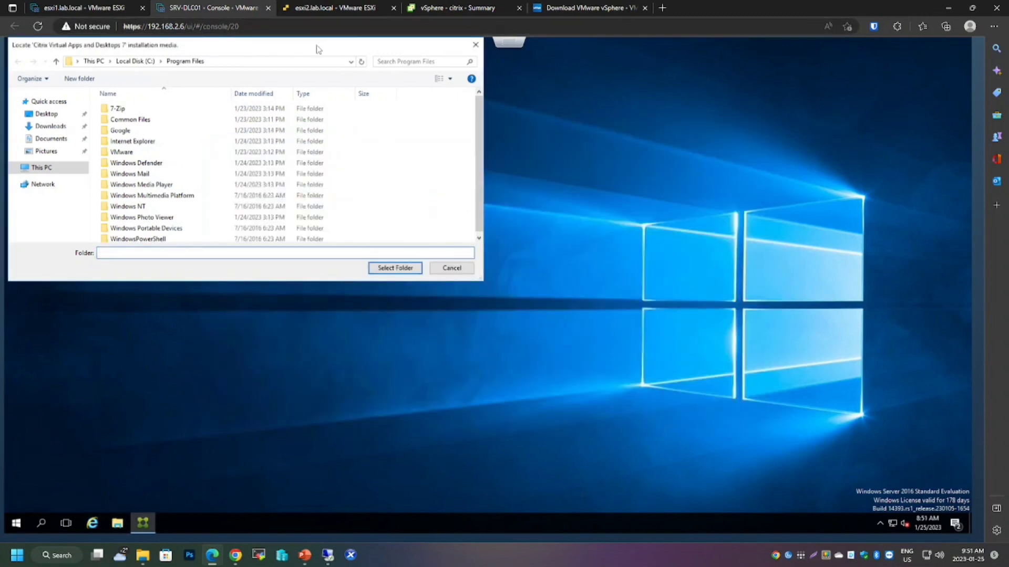
Step: Mount the Citrix_Virtual_Apps_and_Desktops_7_2212 ISO from the Citrix network folder as data disc on drive V:
{"action": "left_click_drag", "start_coordinate": [316, 49], "coordinate": [446, 109]}
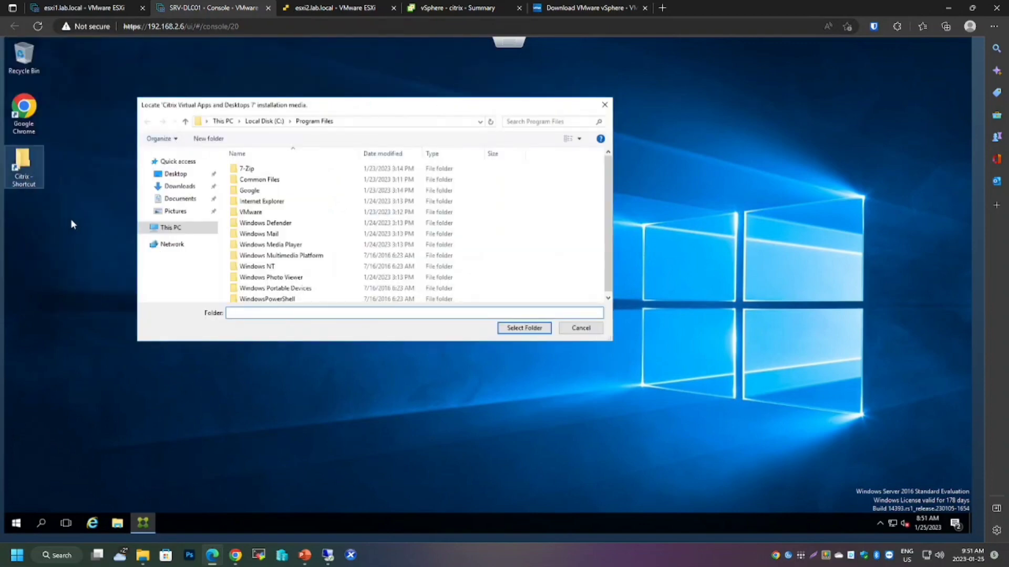
{"action": "double_click", "coordinate": [28, 174]}
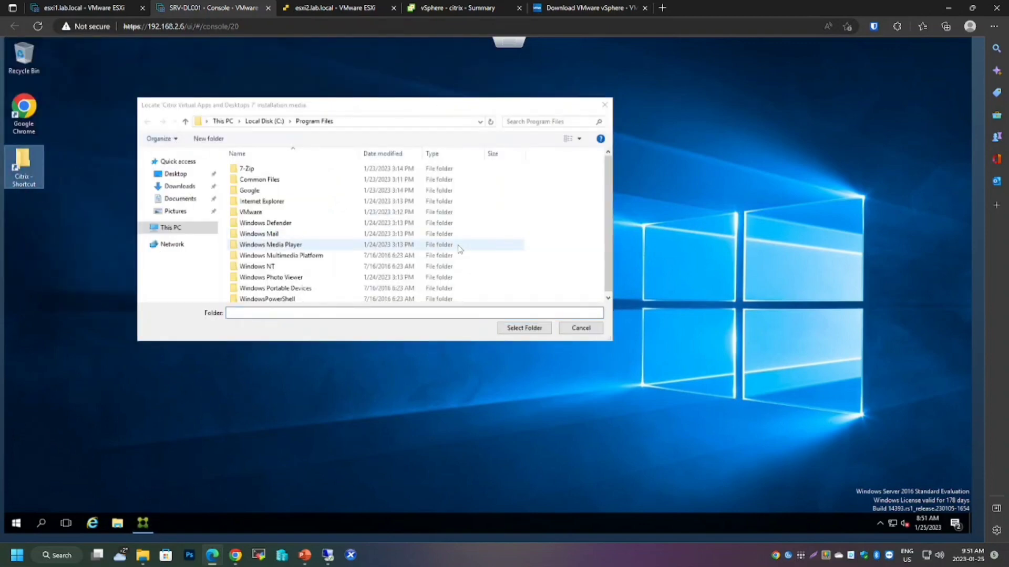
{"action": "left_click", "coordinate": [351, 195]}
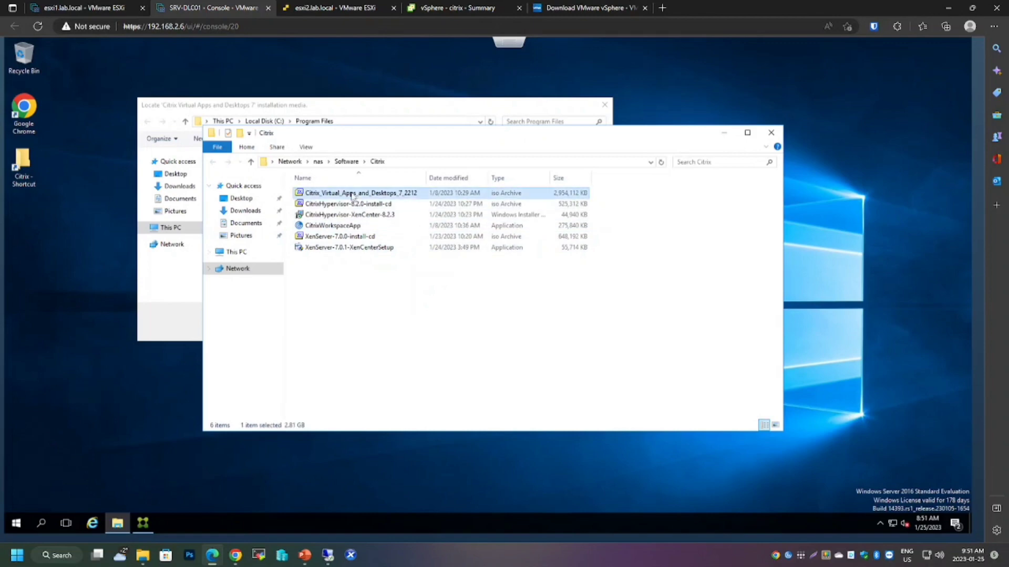
{"action": "right_click", "coordinate": [351, 196]}
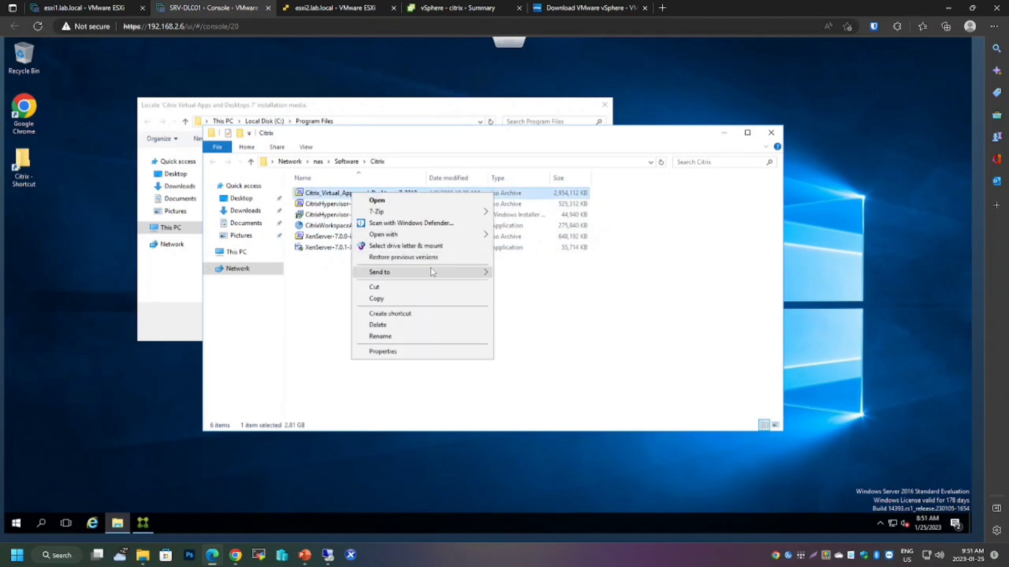
{"action": "left_click", "coordinate": [419, 246]}
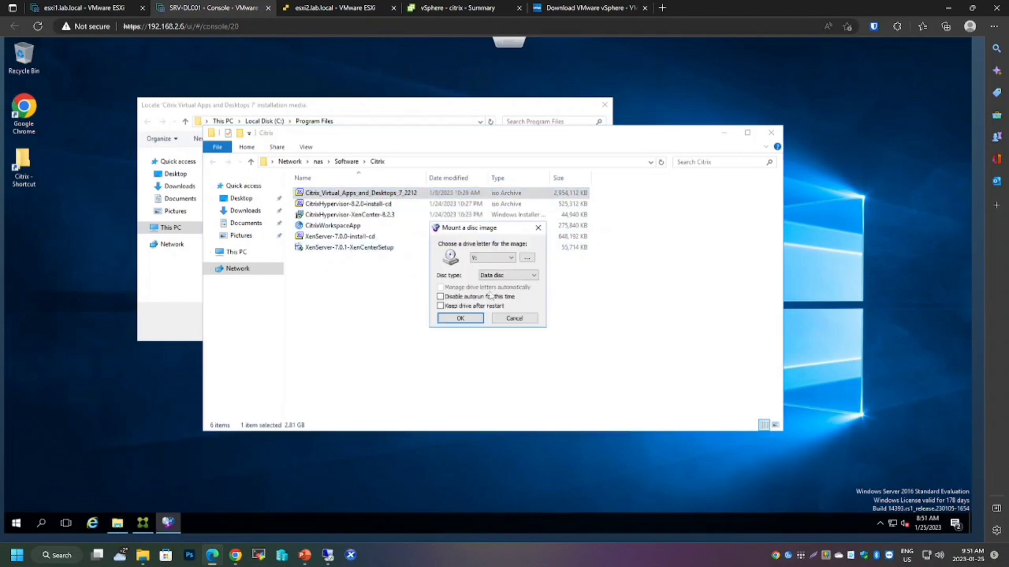
{"action": "left_click", "coordinate": [460, 318]}
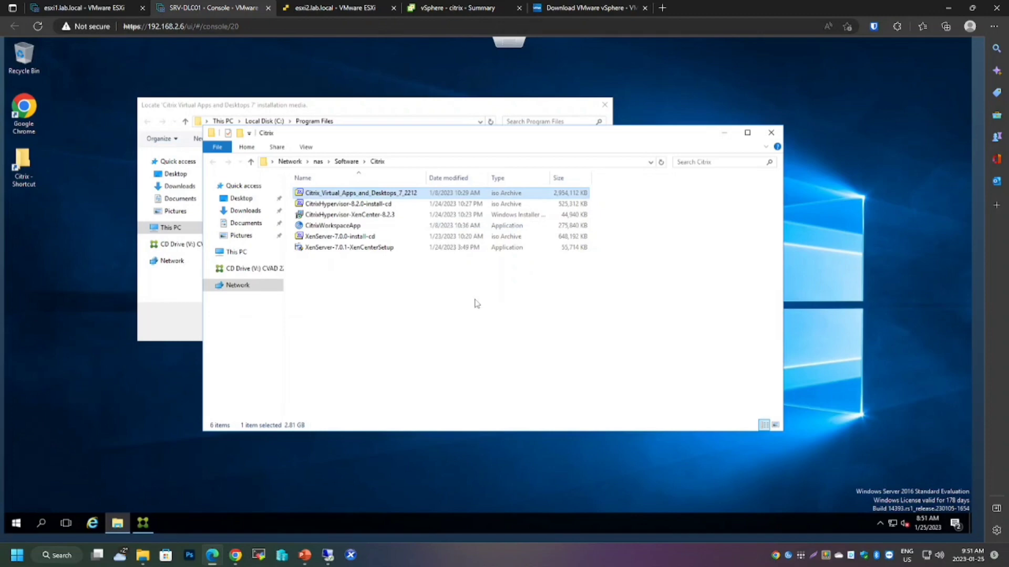
{"action": "left_click", "coordinate": [771, 133]}
Step: Continue the installation with CD Drive (V:) CVAD 2212 as the installation media, and accept the required server restart
{"action": "left_click", "coordinate": [183, 244]}
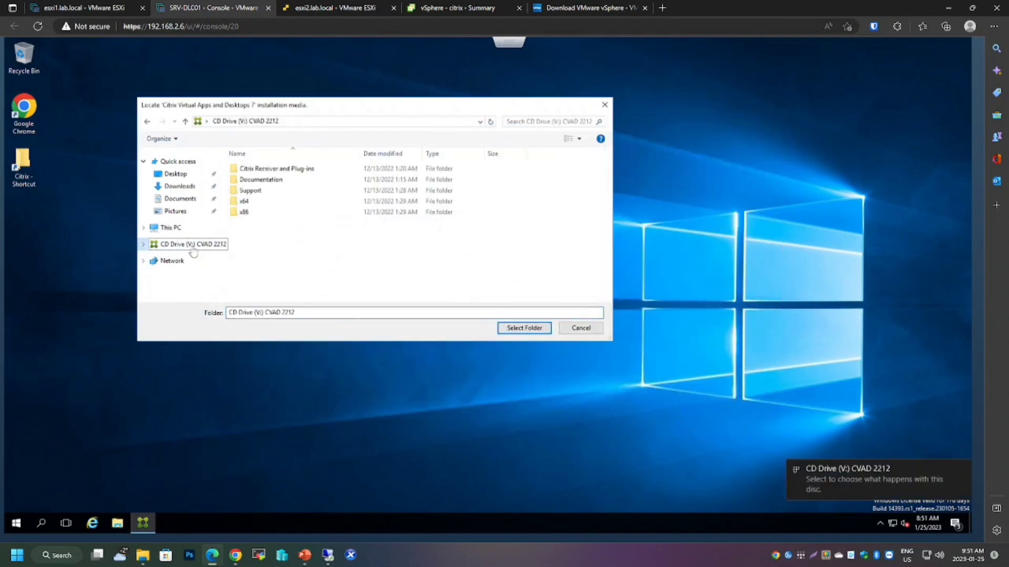
{"action": "left_click", "coordinate": [519, 331]}
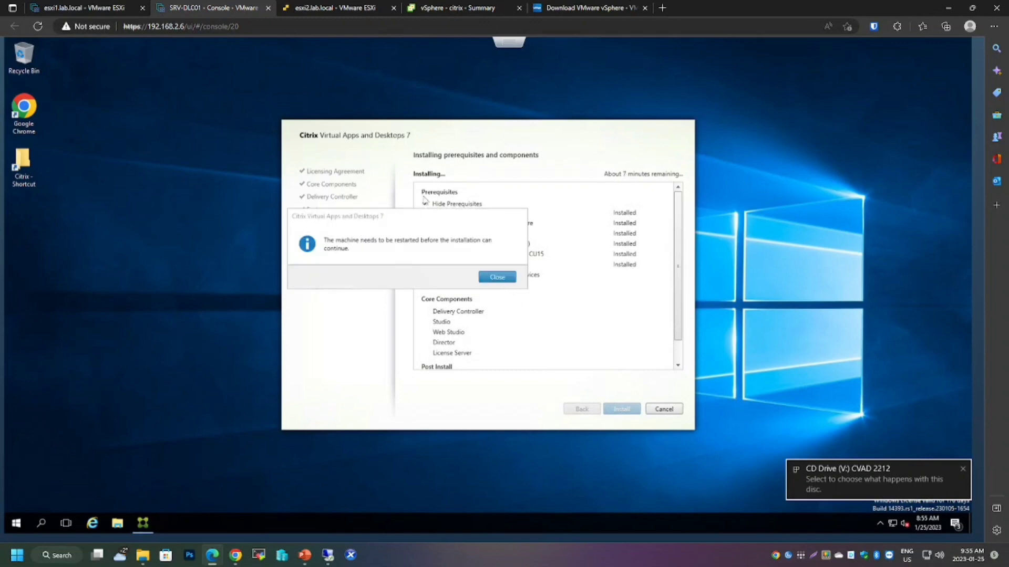
{"action": "left_click", "coordinate": [494, 278]}
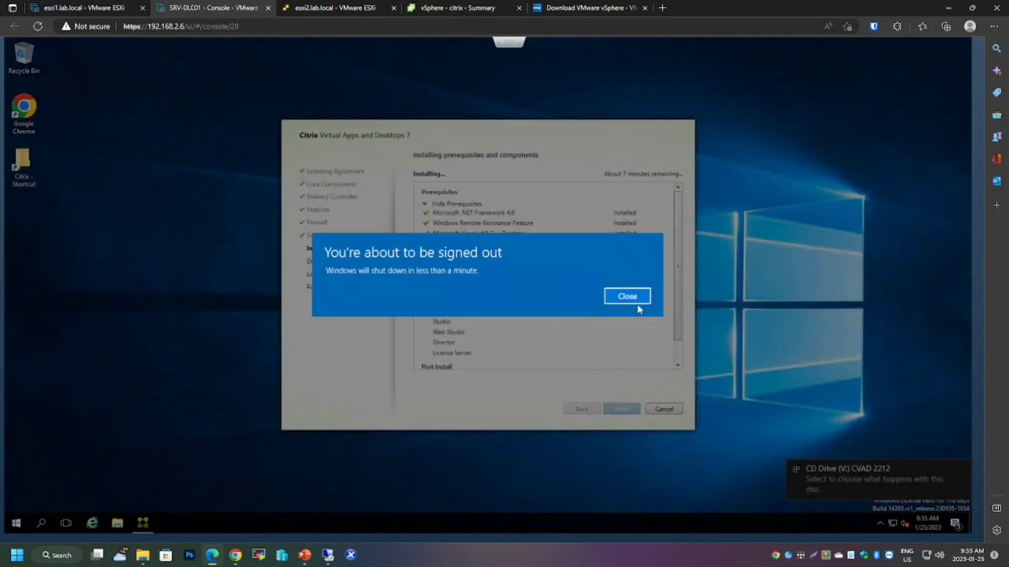
{"action": "left_click", "coordinate": [637, 303]}
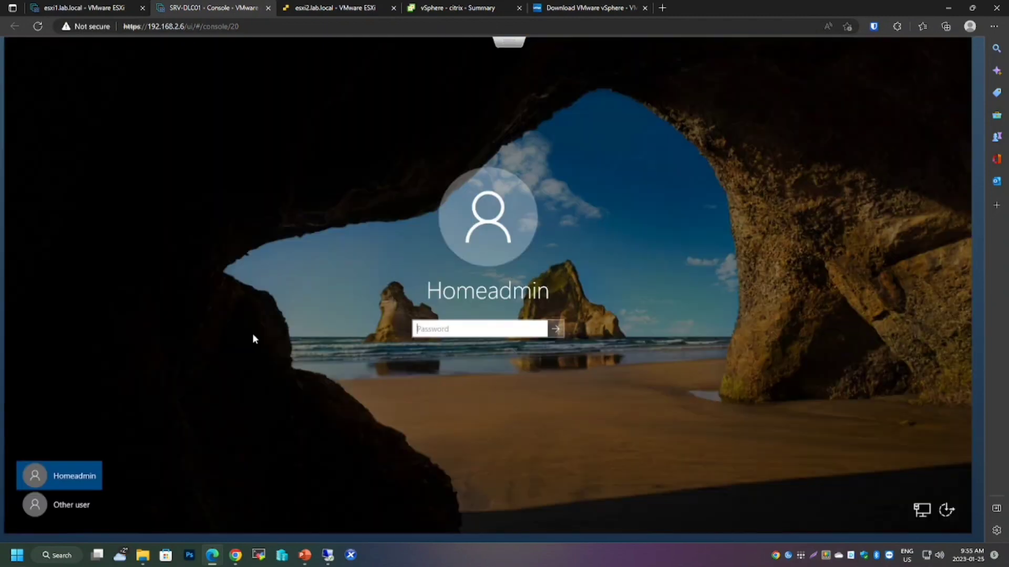
Step: Sign back in with the account password and resume the installation from CD Drive (V:) CVAD 2212
{"action": "left_click", "coordinate": [484, 330]}
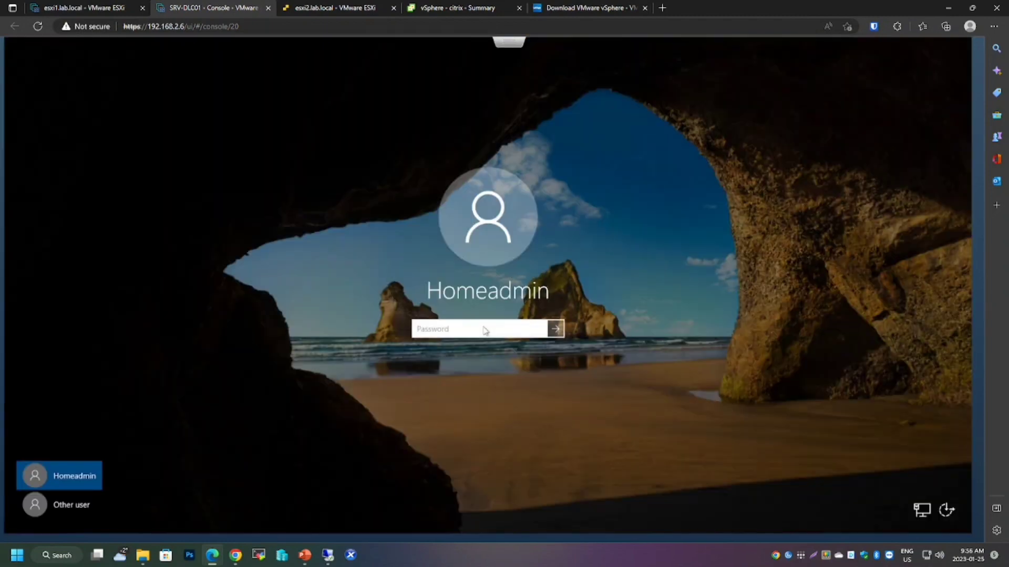
{"action": "type", "text": "••••••••••••"}
{"action": "key", "text": "Return"}
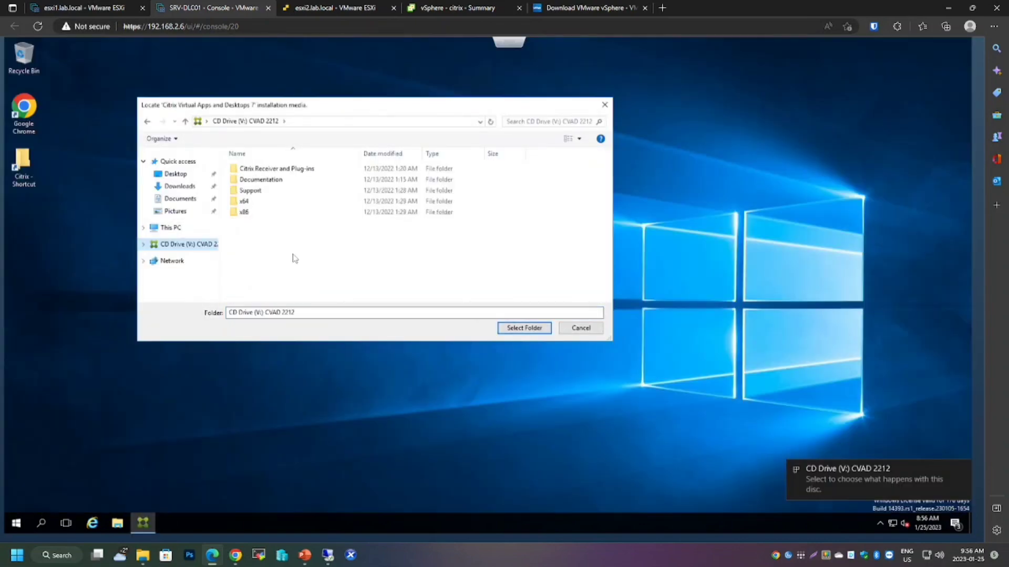
{"action": "left_click", "coordinate": [520, 329]}
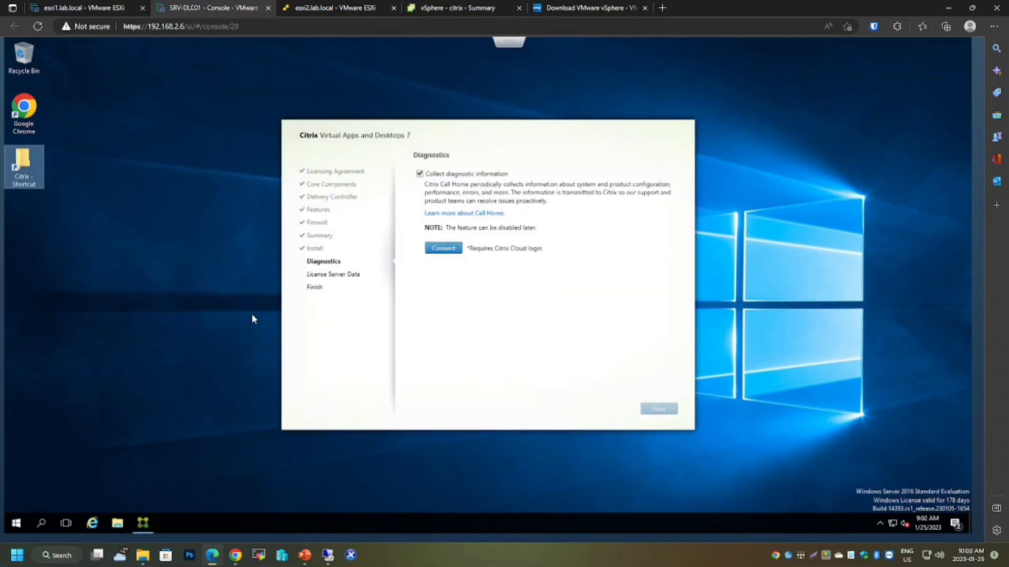
Step: Disable the collection of diagnostic information and choose "Neither of the above" for sharing License Server data
{"action": "left_click", "coordinate": [551, 299]}
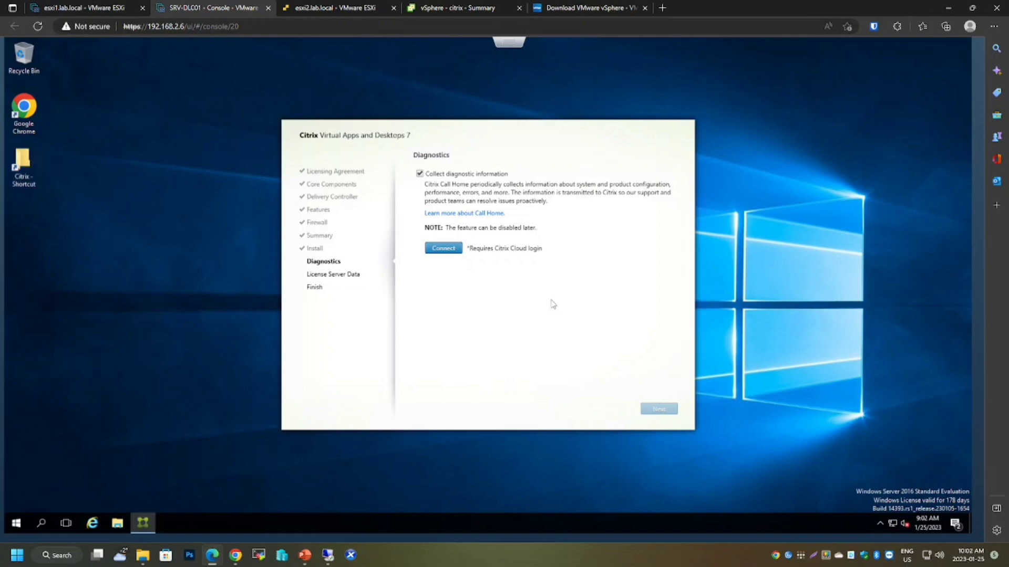
{"action": "left_click", "coordinate": [430, 177]}
{"action": "left_click", "coordinate": [660, 410]}
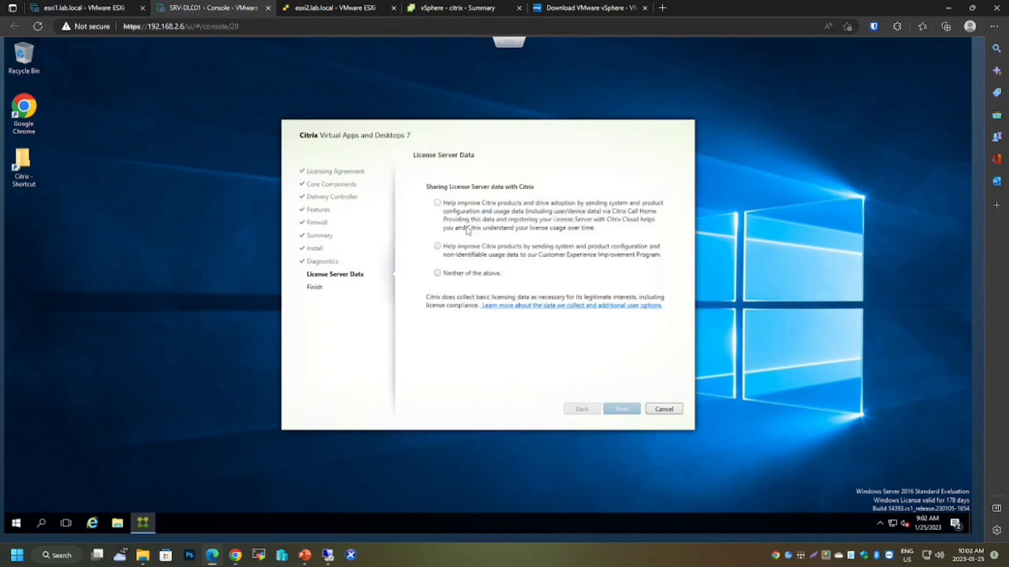
{"action": "left_click", "coordinate": [469, 273]}
{"action": "left_click", "coordinate": [626, 410]}
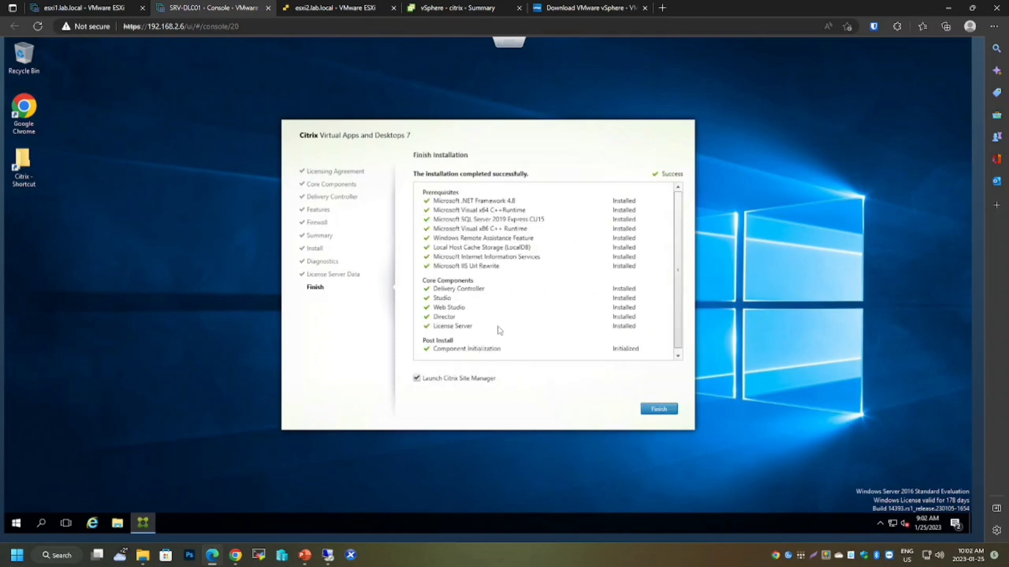
Step: Review the installed components and finish the installation without launching Citrix Site Manager
{"action": "scroll", "coordinate": [526, 313], "scroll_direction": "down", "scroll_amount": 1}
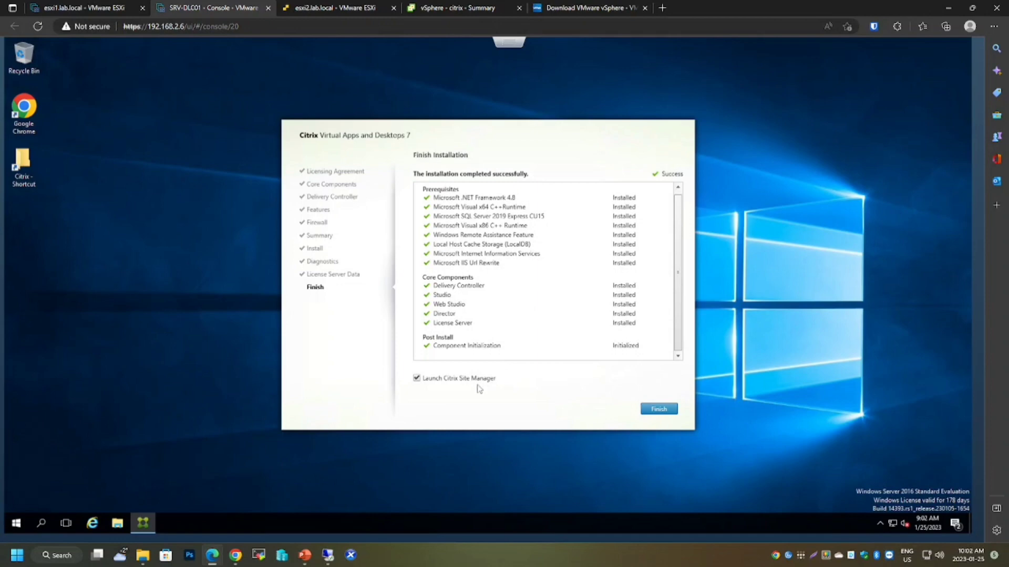
{"action": "left_click", "coordinate": [456, 379]}
{"action": "left_click", "coordinate": [662, 411]}
Step: Open the folder that holds the Citrix program shortcuts through the file location of Citrix Scout
{"action": "left_click", "coordinate": [16, 523]}
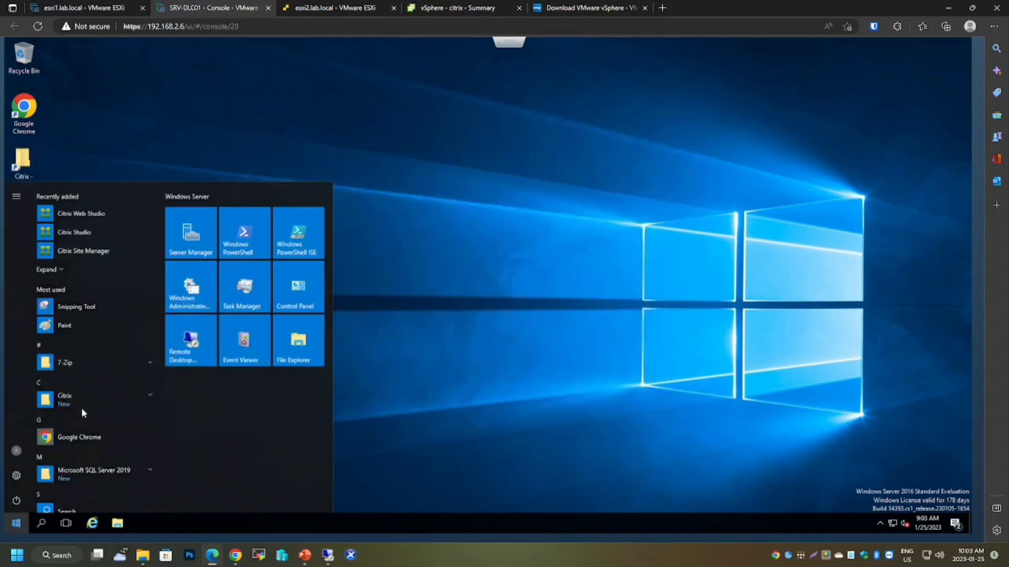
{"action": "left_click", "coordinate": [87, 404]}
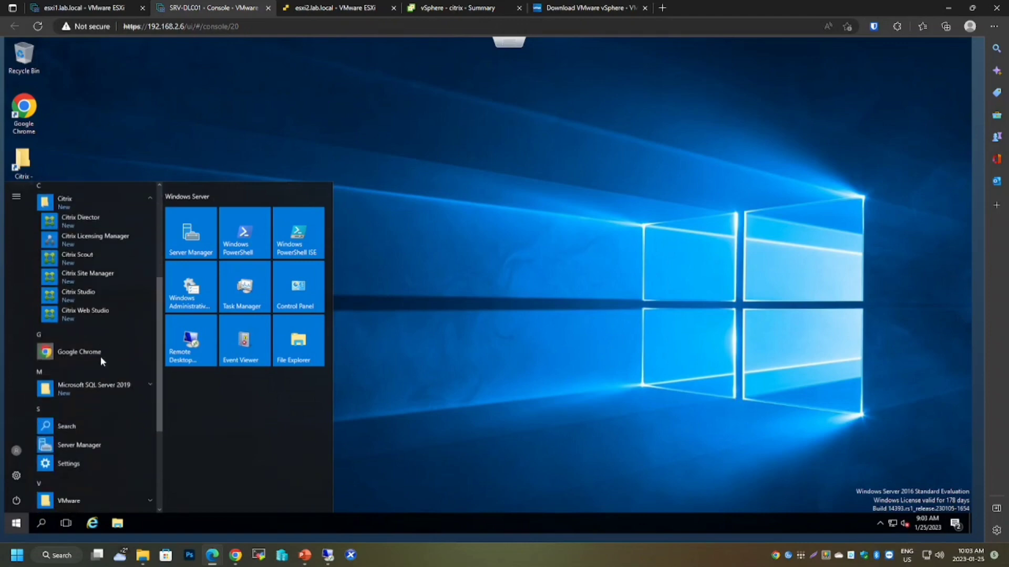
{"action": "right_click", "coordinate": [88, 262]}
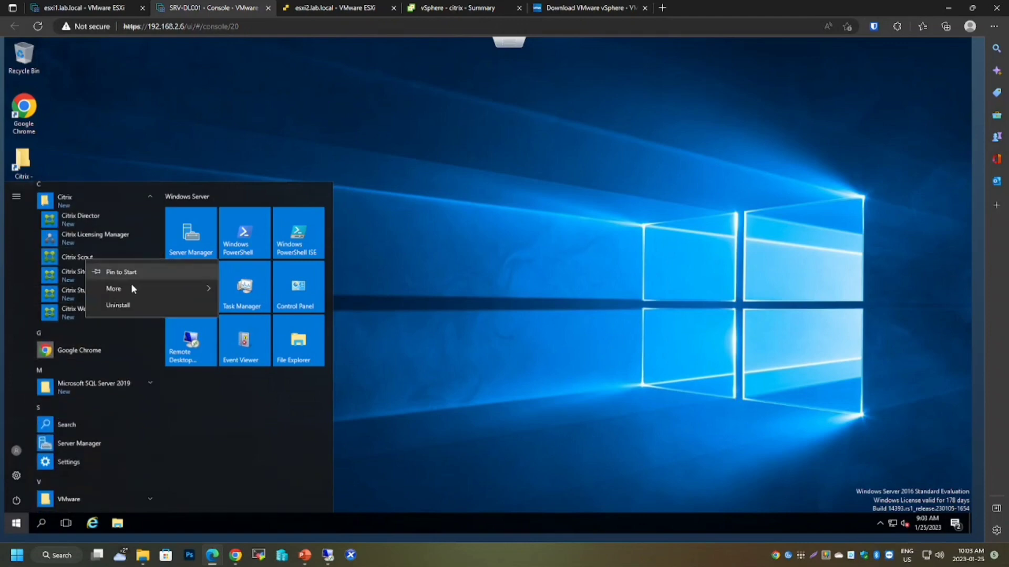
{"action": "mouse_move", "coordinate": [156, 289]}
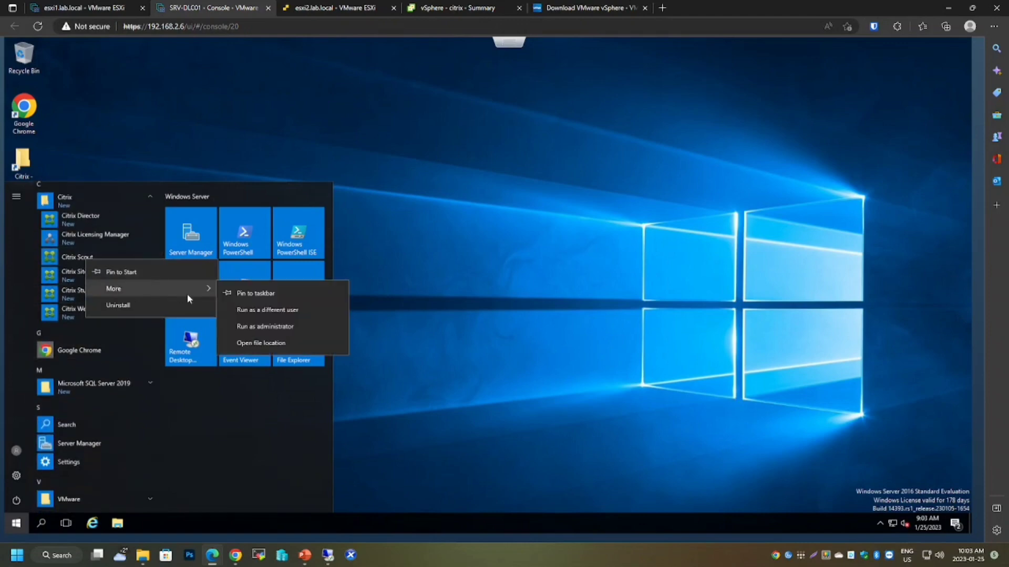
{"action": "left_click", "coordinate": [257, 342]}
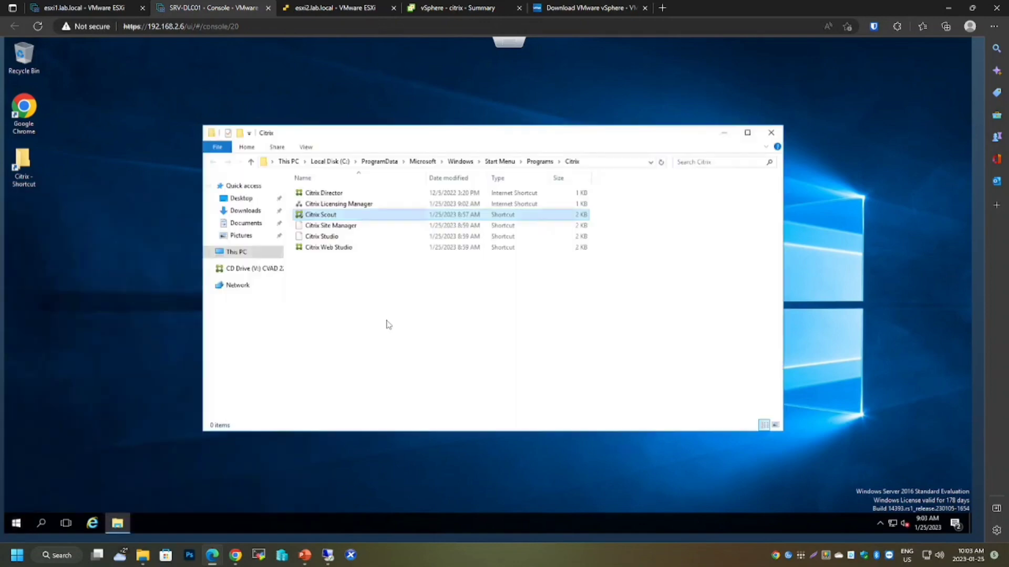
Step: Create desktop shortcuts for all Citrix programs in the folder, and close the folder
{"action": "key", "text": "ctrl+a"}
{"action": "right_click", "coordinate": [341, 228]}
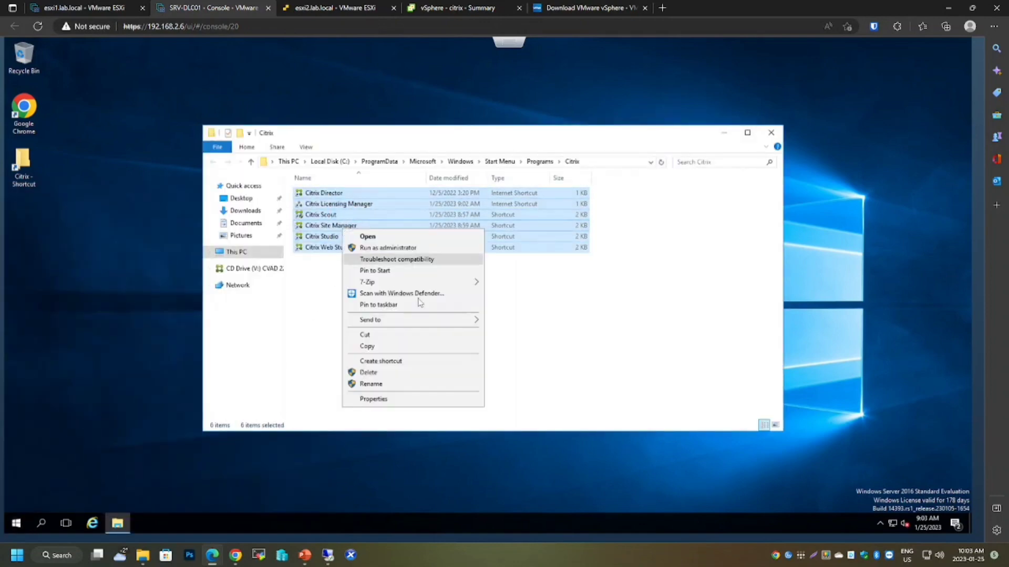
{"action": "mouse_move", "coordinate": [432, 322]}
{"action": "left_click", "coordinate": [514, 344]}
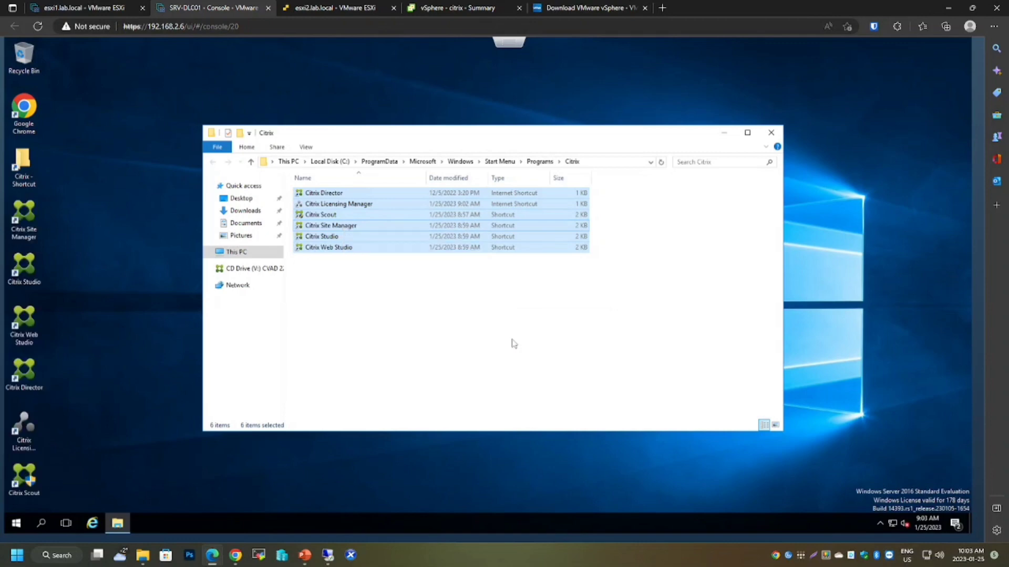
{"action": "left_click", "coordinate": [772, 133]}
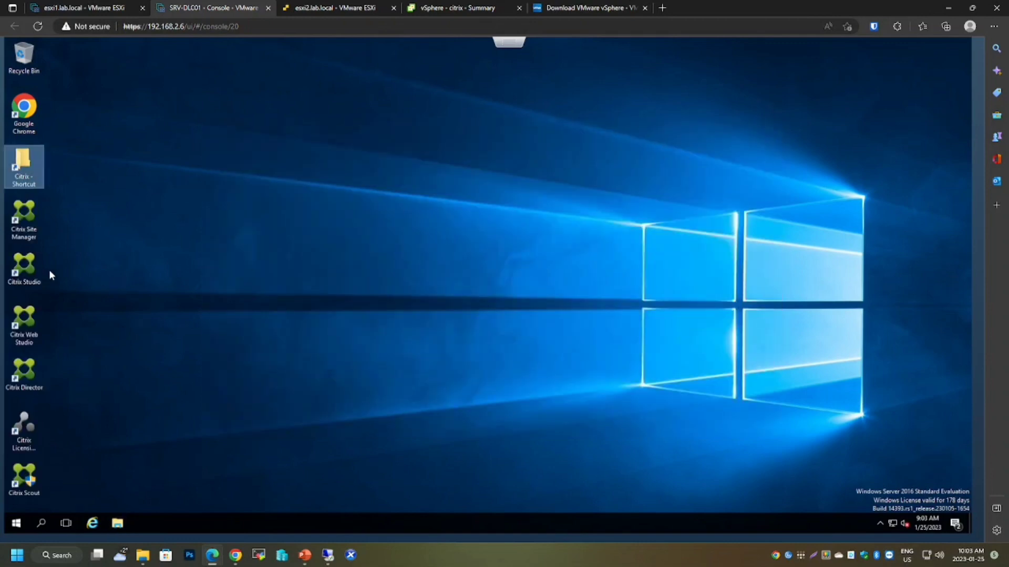
Step: Start the site setup for delivering applications and desktops in Citrix Studio, naming the fully configured, production-ready Site "home"
{"action": "double_click", "coordinate": [24, 266]}
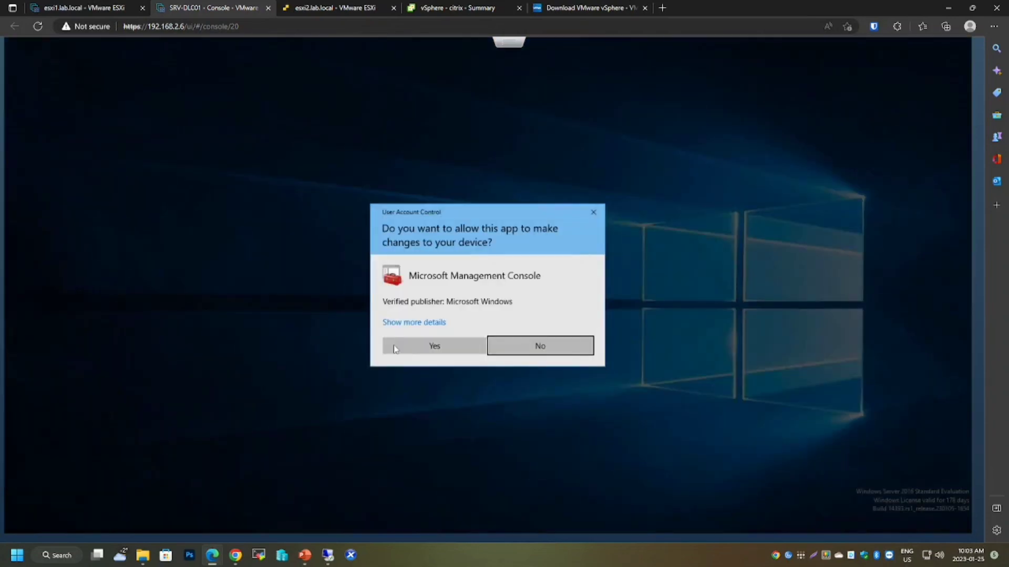
{"action": "left_click", "coordinate": [415, 345]}
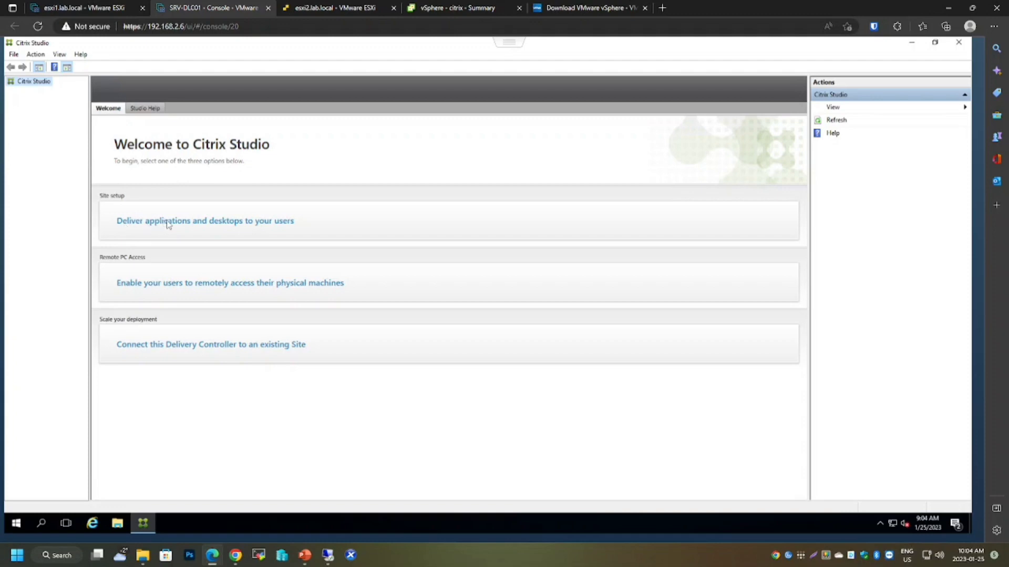
{"action": "left_click", "coordinate": [265, 229]}
{"action": "left_click", "coordinate": [275, 229]}
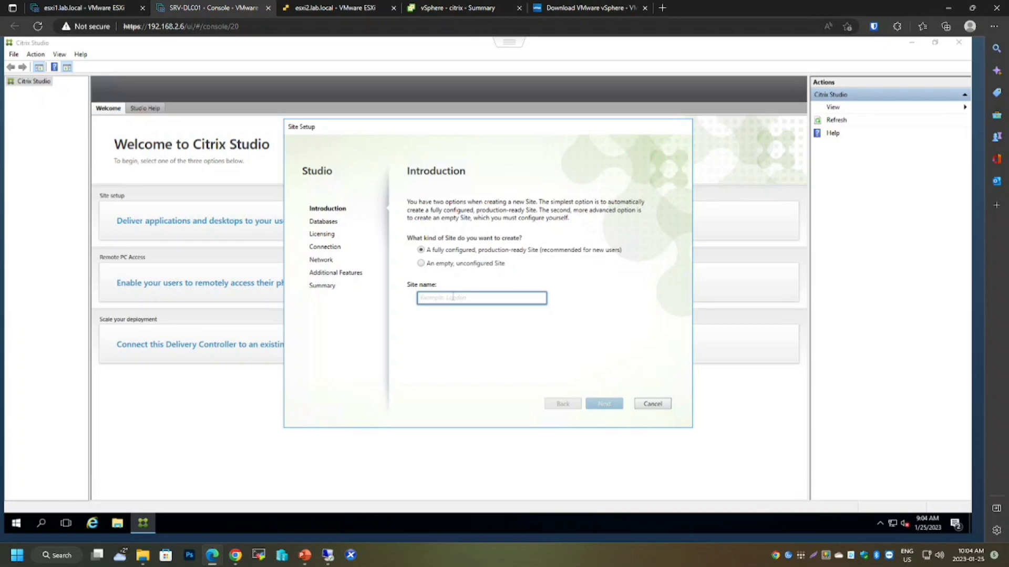
{"action": "type", "text": "home"}
{"action": "left_click", "coordinate": [605, 403]}
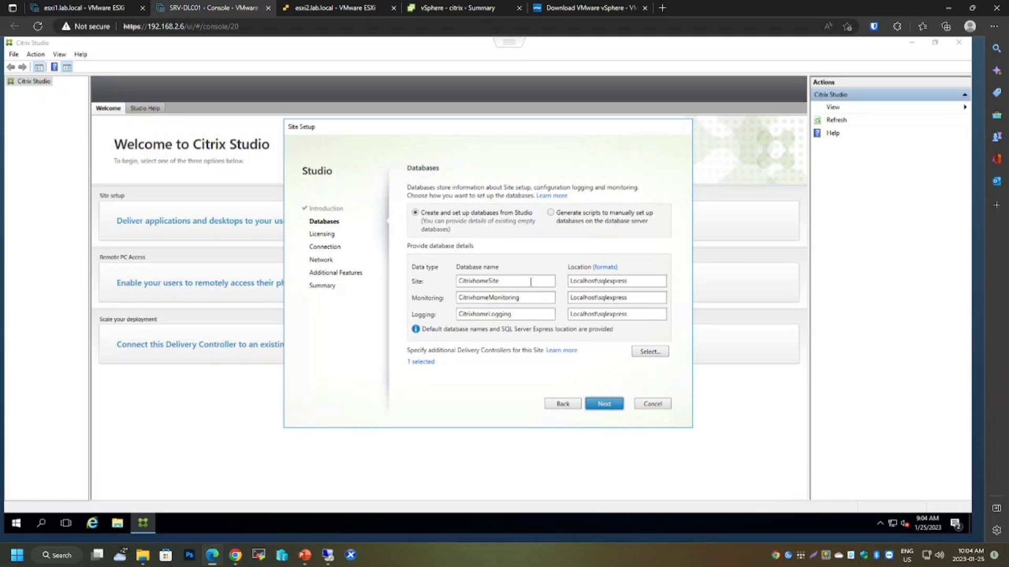
Step: Look through the Microsoft SQL Server 2019 programs installed on the server
{"action": "left_click", "coordinate": [17, 525]}
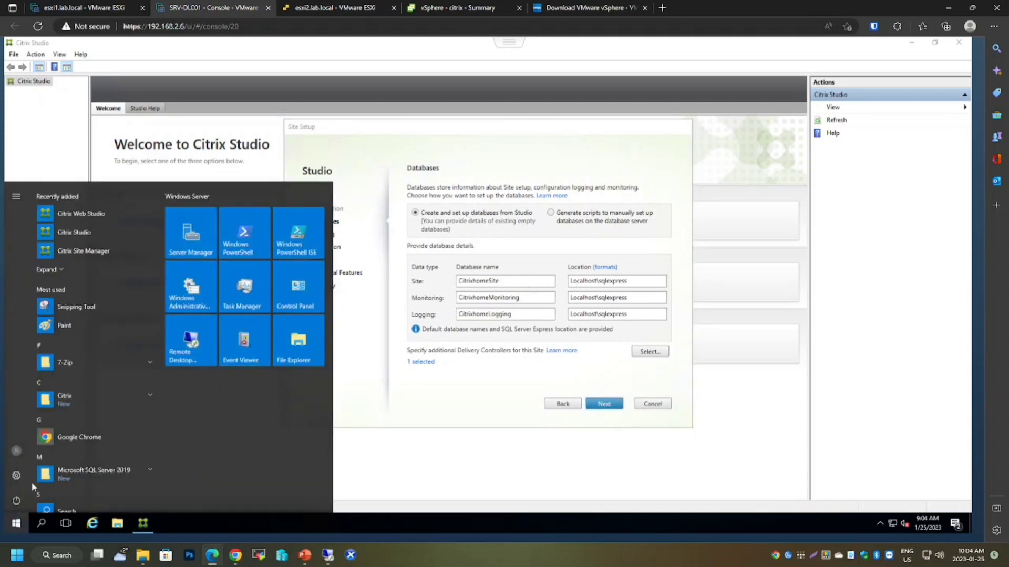
{"action": "scroll", "coordinate": [90, 341], "scroll_direction": "down", "scroll_amount": 3}
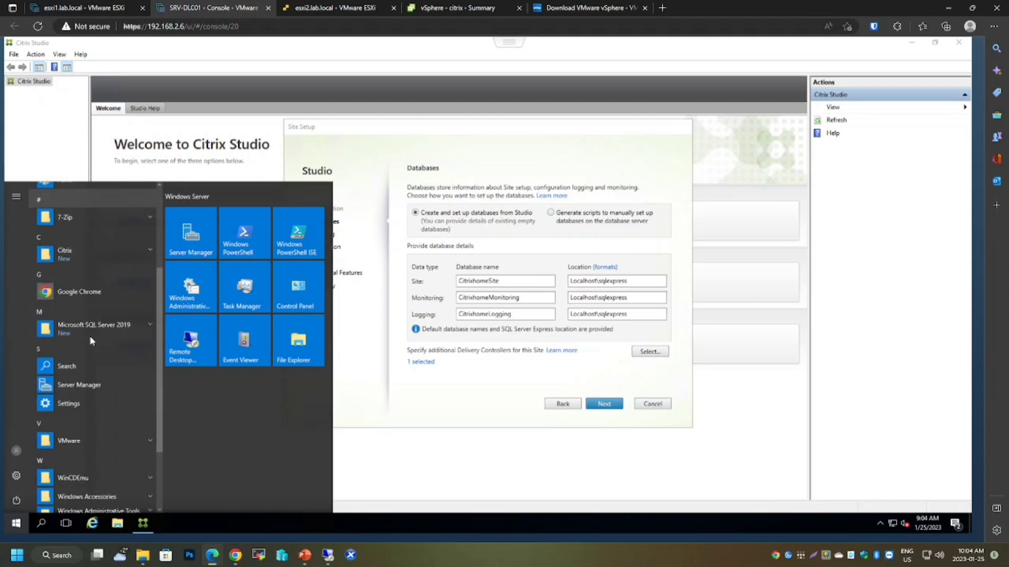
{"action": "left_click", "coordinate": [147, 329]}
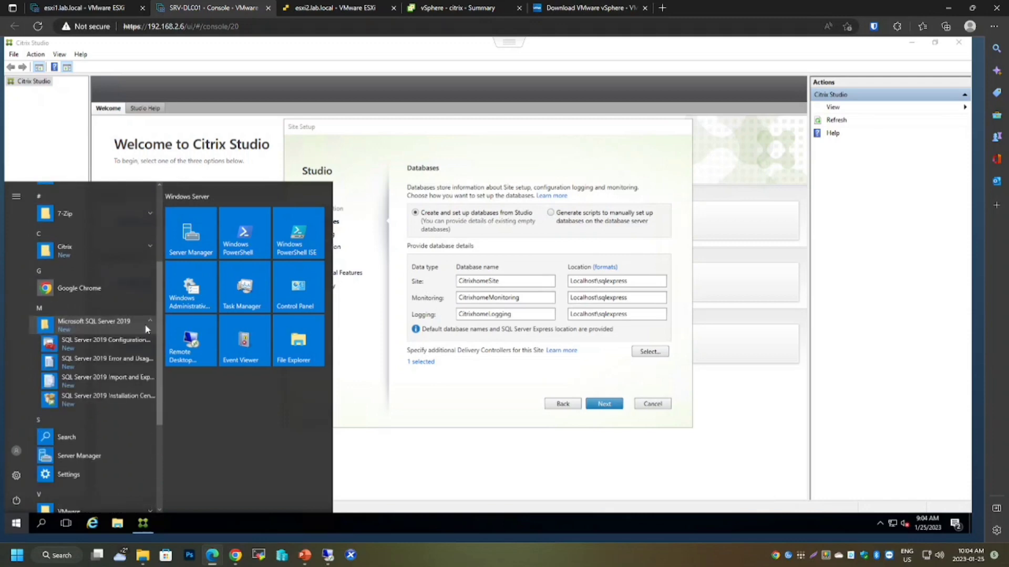
Step: Keep the default Site, Monitoring and Logging databases on Localhost\sqlexpress, and license the Site with the free 30-day trial
{"action": "left_click", "coordinate": [147, 328]}
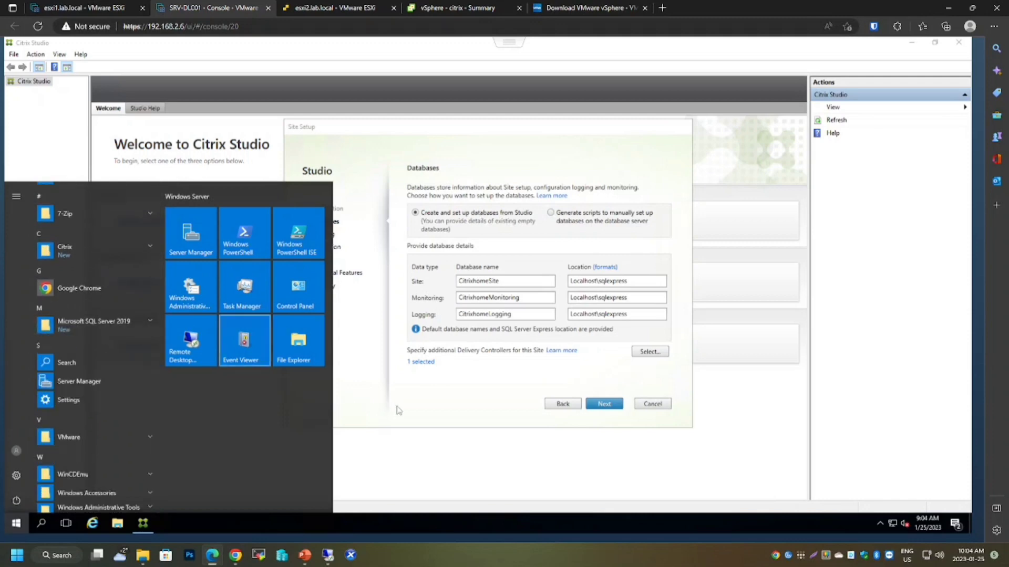
{"action": "left_click", "coordinate": [428, 410]}
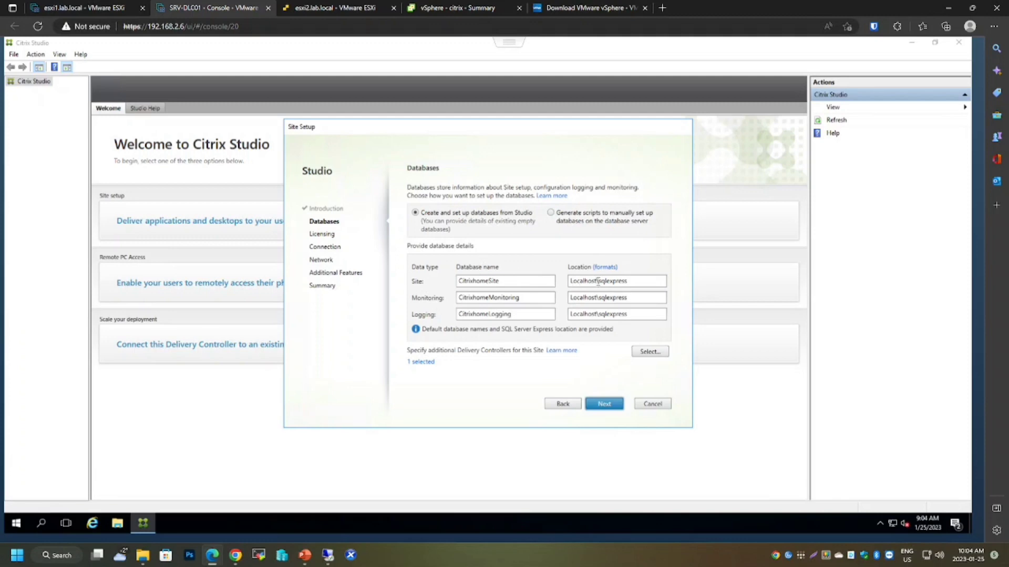
{"action": "left_click_drag", "start_coordinate": [597, 282], "coordinate": [571, 278]}
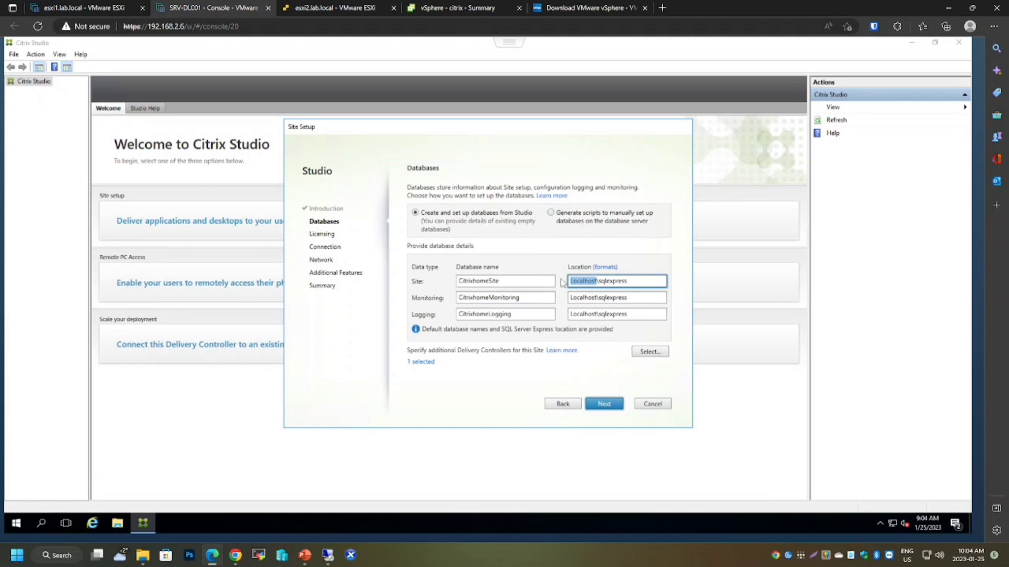
{"action": "left_click", "coordinate": [605, 404]}
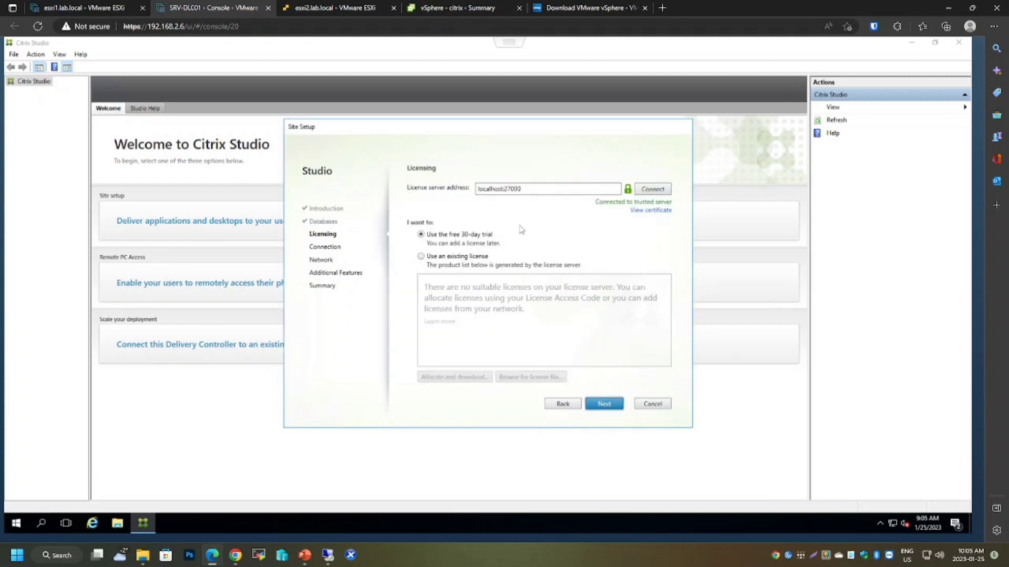
{"action": "left_click", "coordinate": [467, 238]}
{"action": "left_click", "coordinate": [604, 404]}
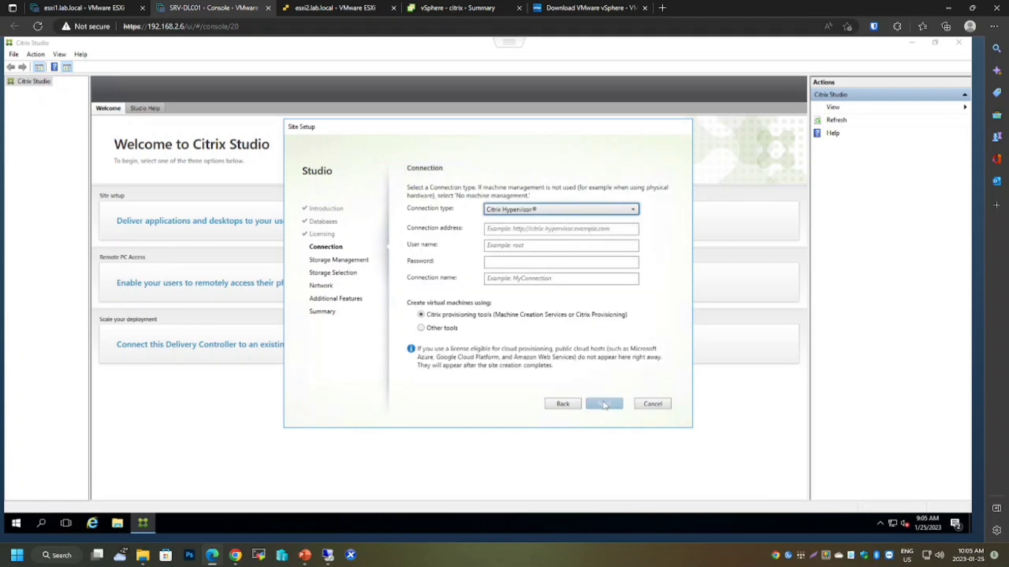
{"action": "left_click", "coordinate": [517, 212]}
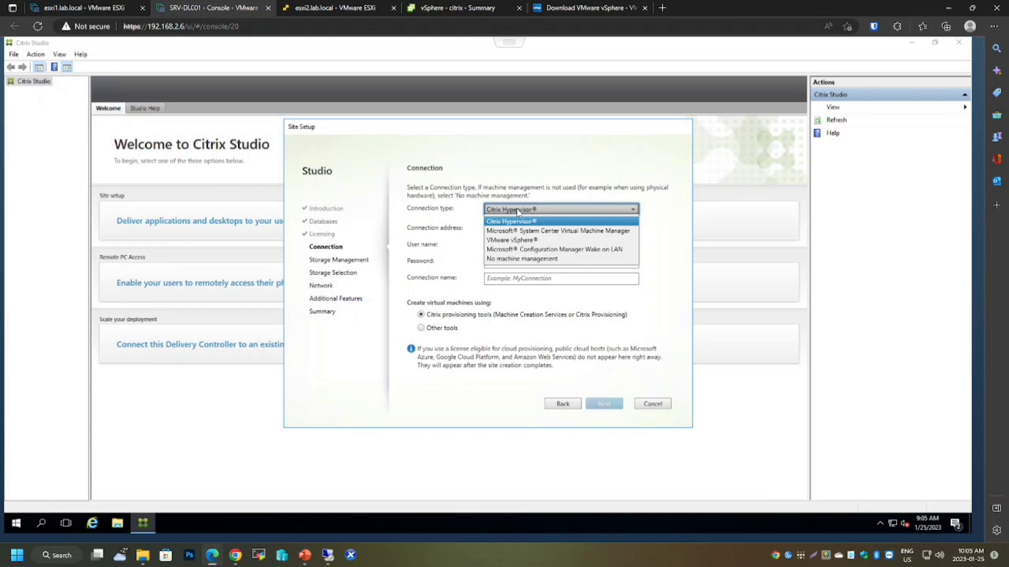
{"action": "left_click", "coordinate": [503, 244]}
{"action": "left_click", "coordinate": [446, 12]}
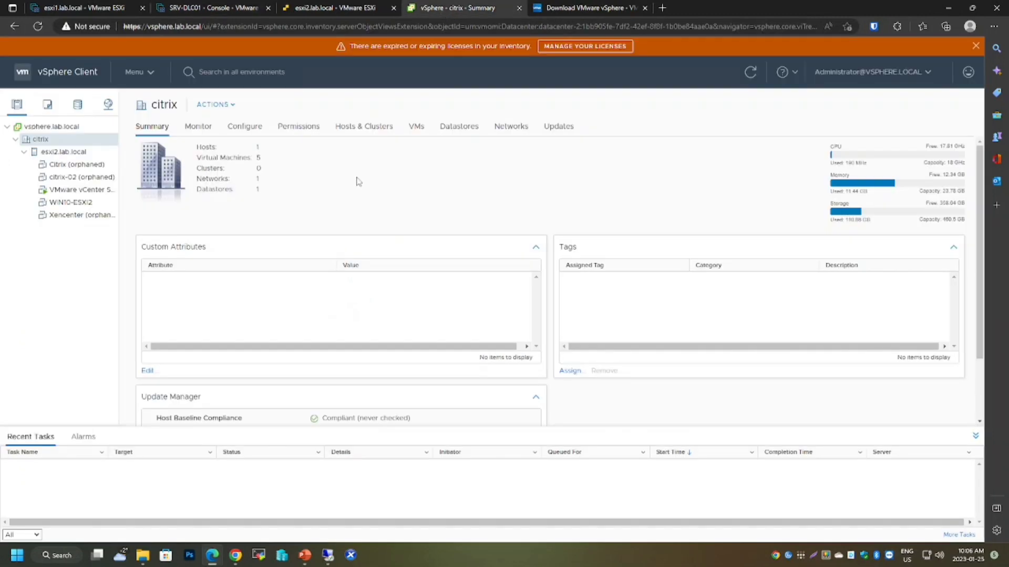
{"action": "left_click", "coordinate": [227, 9]}
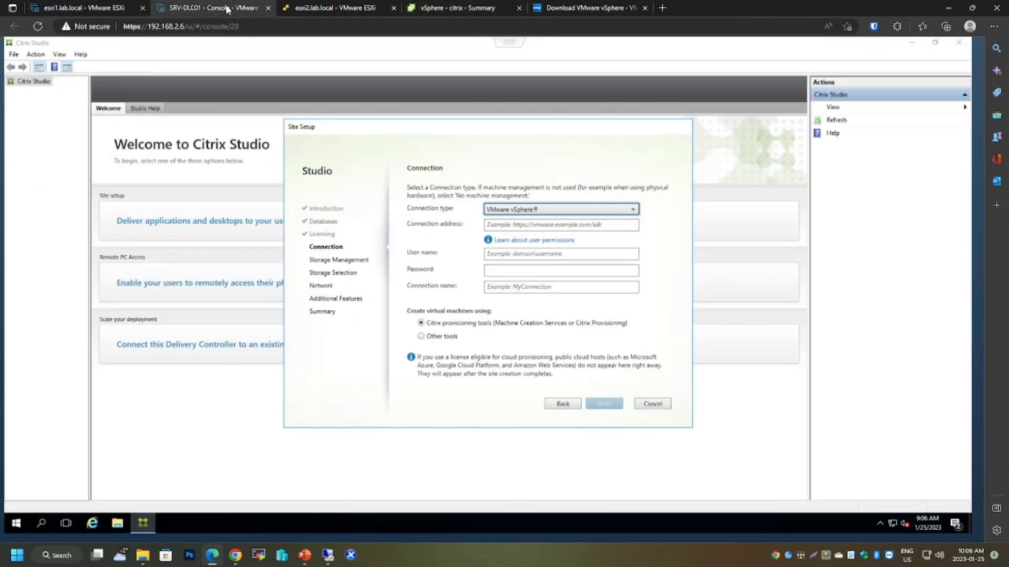
{"action": "left_click", "coordinate": [519, 225]}
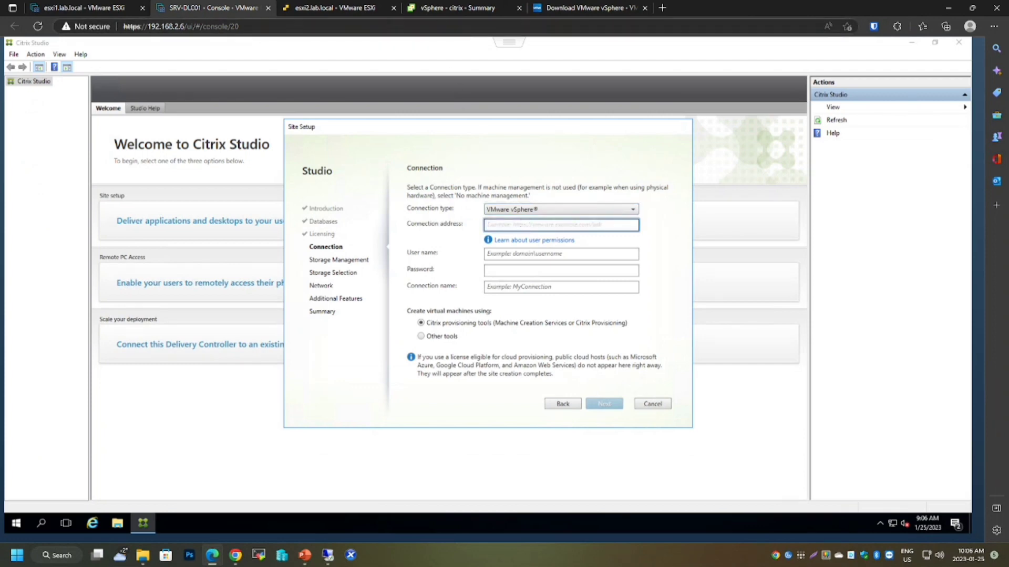
{"action": "left_click", "coordinate": [457, 8]}
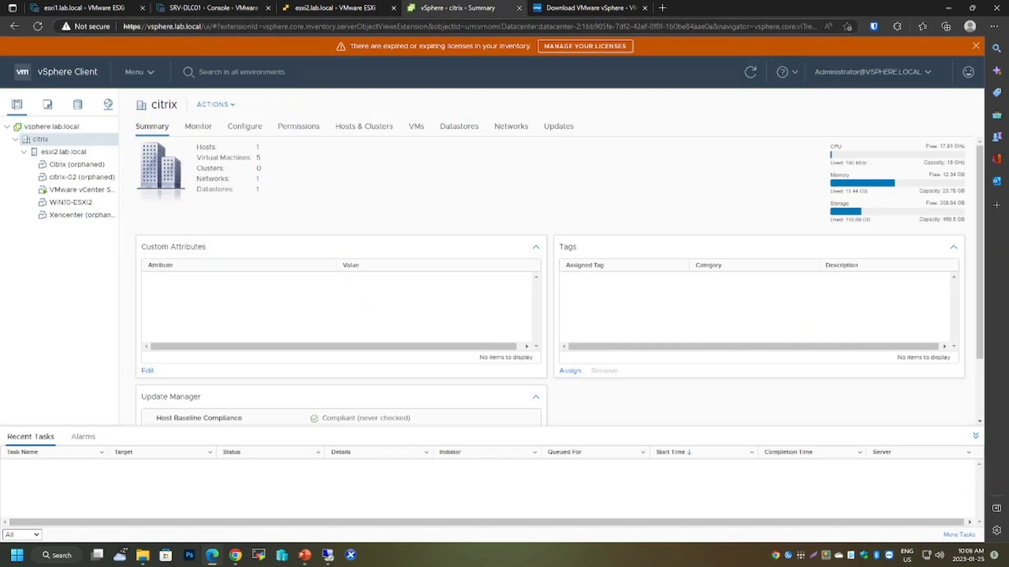
{"action": "left_click", "coordinate": [128, 26]}
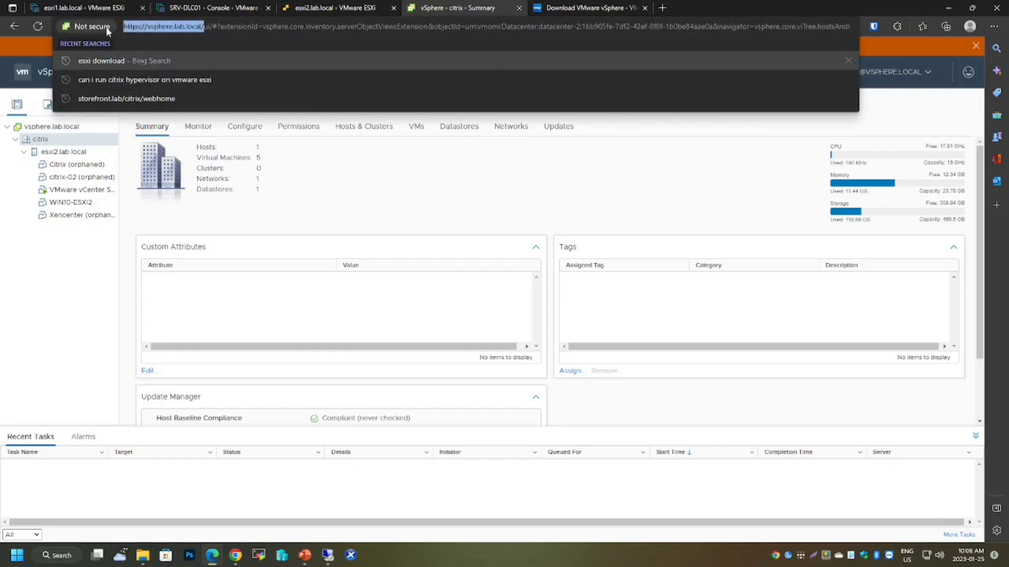
{"action": "left_click", "coordinate": [213, 7]}
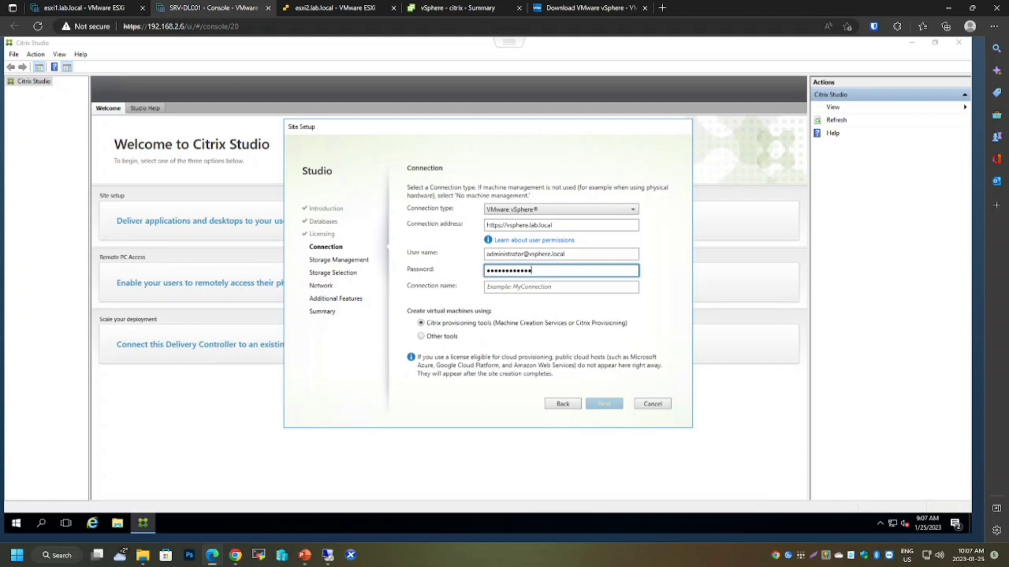
Step: Name the connection "vsphere" and trust the hypervisor server's certificate
{"action": "left_click", "coordinate": [541, 288]}
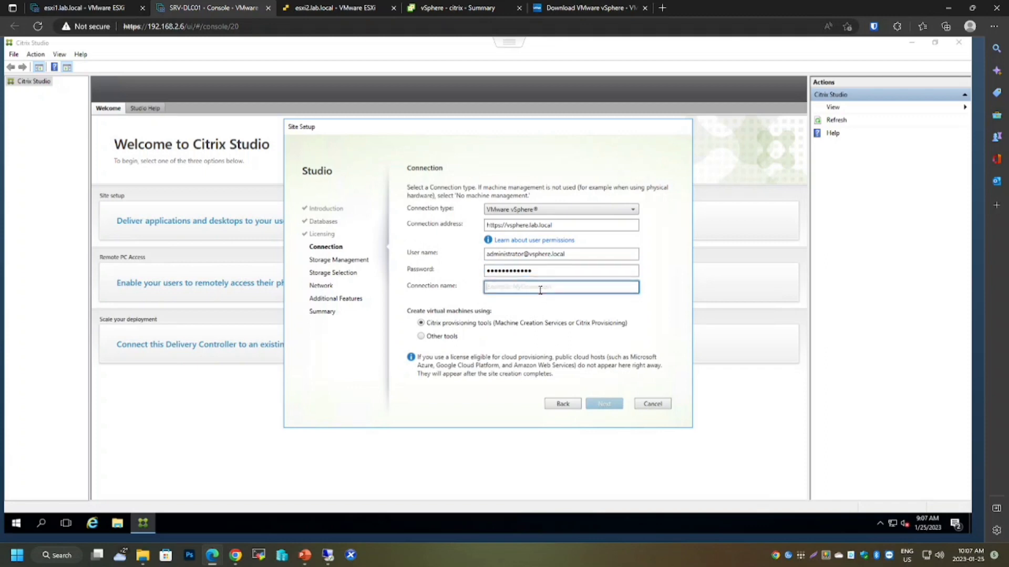
{"action": "type", "text": "vsphere"}
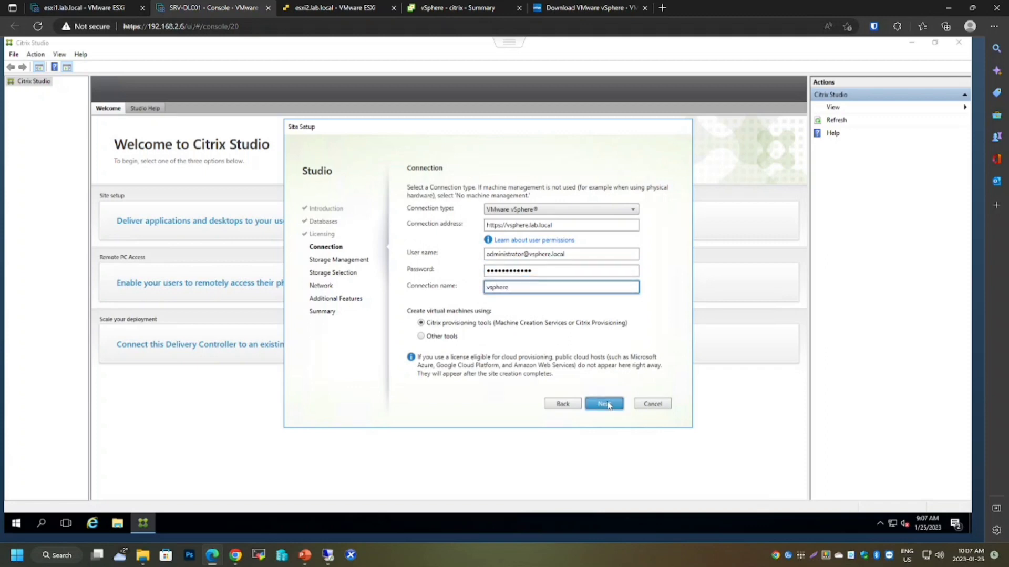
{"action": "left_click", "coordinate": [608, 405]}
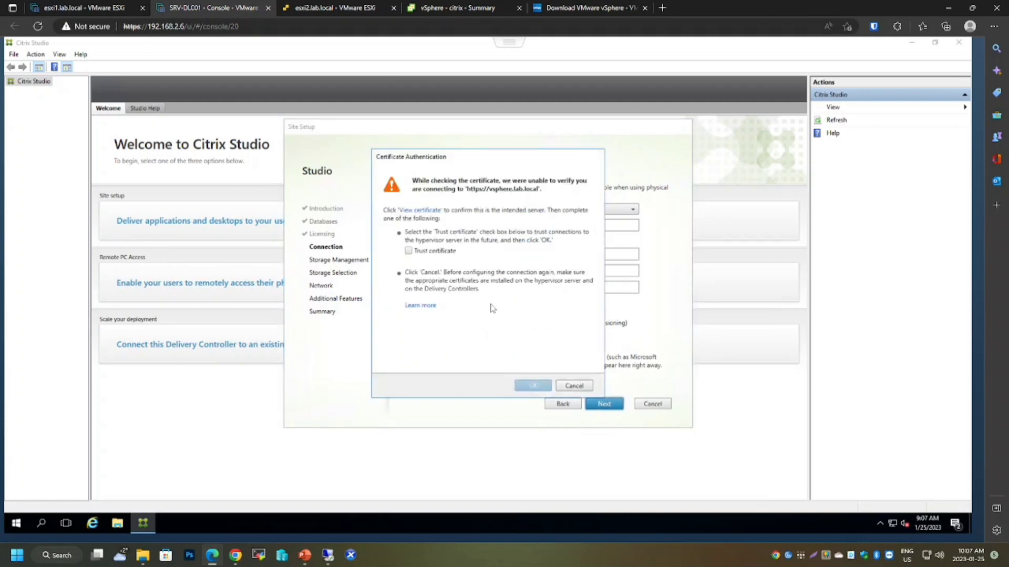
{"action": "left_click", "coordinate": [410, 251]}
{"action": "left_click", "coordinate": [533, 386]}
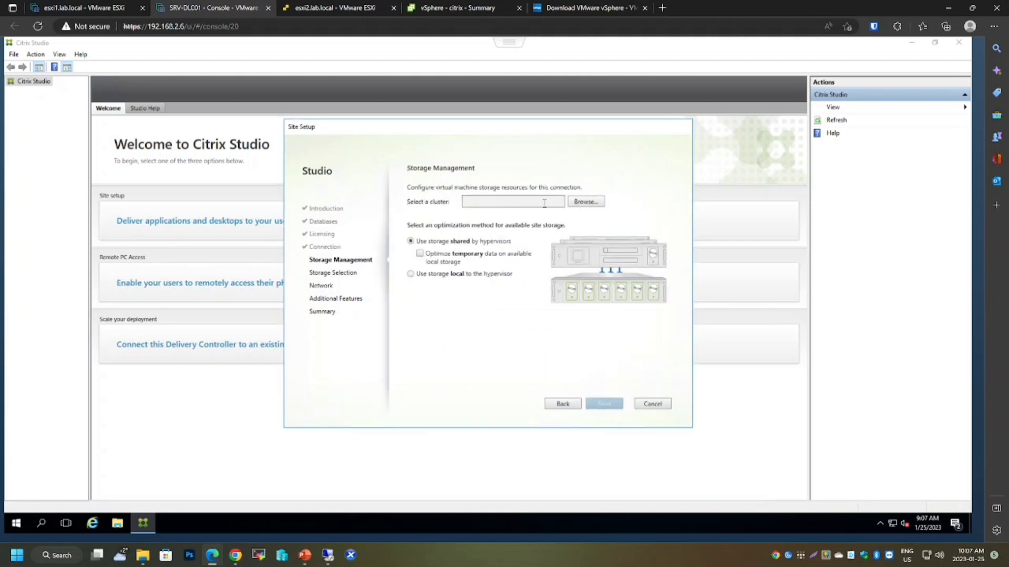
Step: Choose esxi2.lab.local under citrix as the storage cluster, checking it against the inventory in the vSphere Client
{"action": "left_click", "coordinate": [583, 204]}
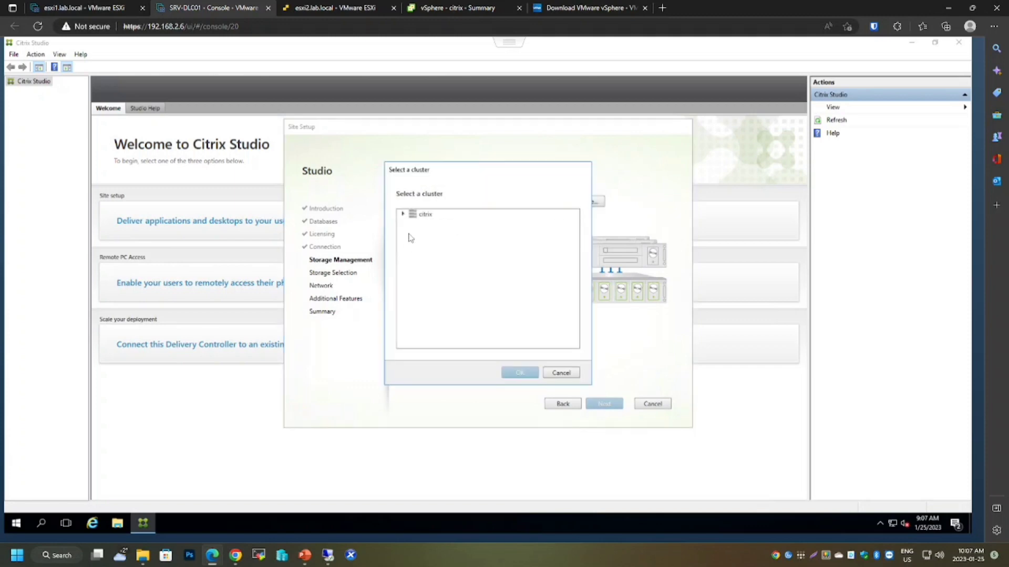
{"action": "left_click", "coordinate": [457, 8]}
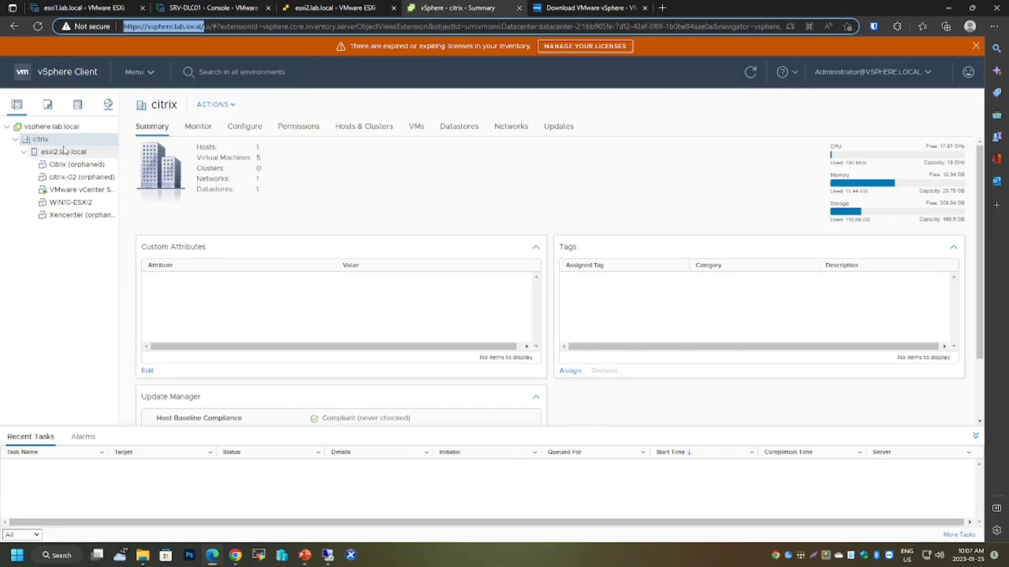
{"action": "left_click", "coordinate": [227, 14]}
{"action": "left_click", "coordinate": [403, 214]}
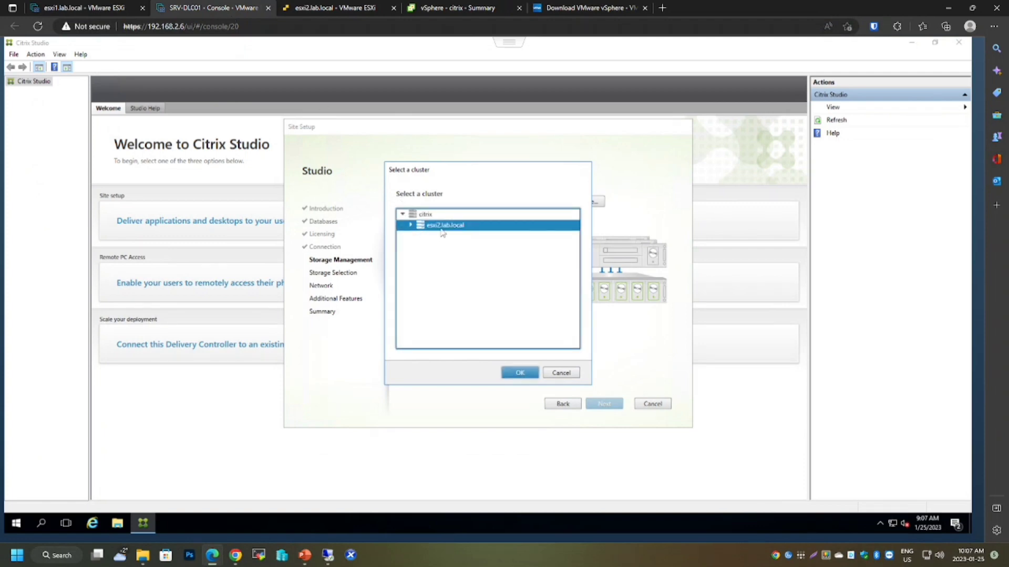
{"action": "left_click", "coordinate": [441, 228]}
{"action": "left_click", "coordinate": [444, 11]}
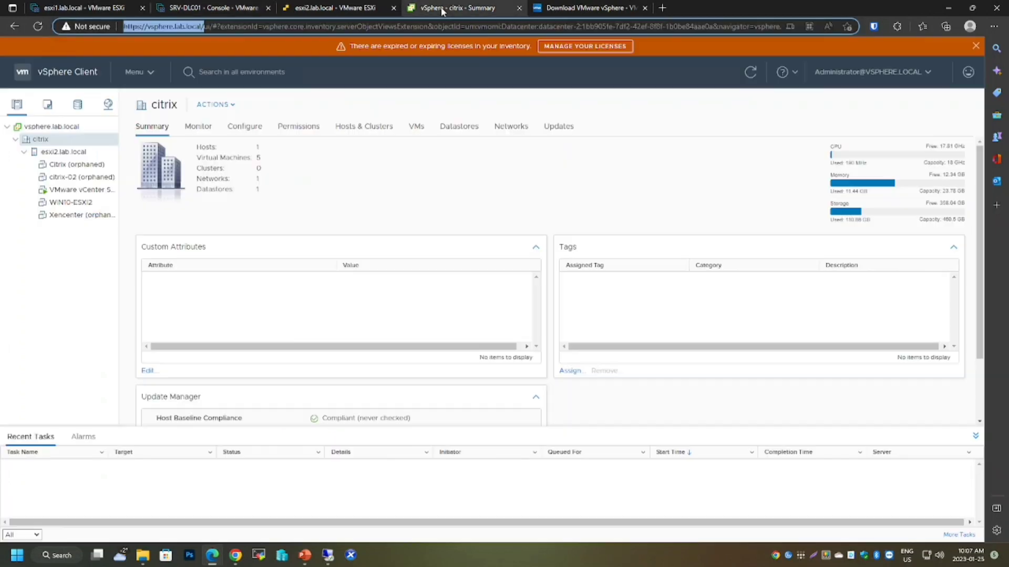
{"action": "left_click", "coordinate": [63, 152]}
{"action": "left_click", "coordinate": [313, 9]}
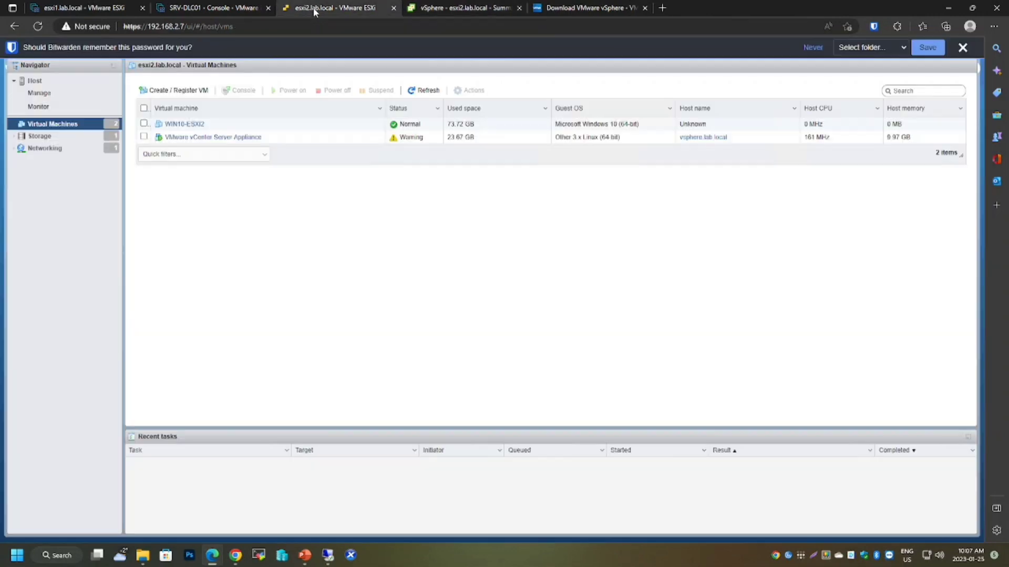
{"action": "left_click", "coordinate": [410, 9]}
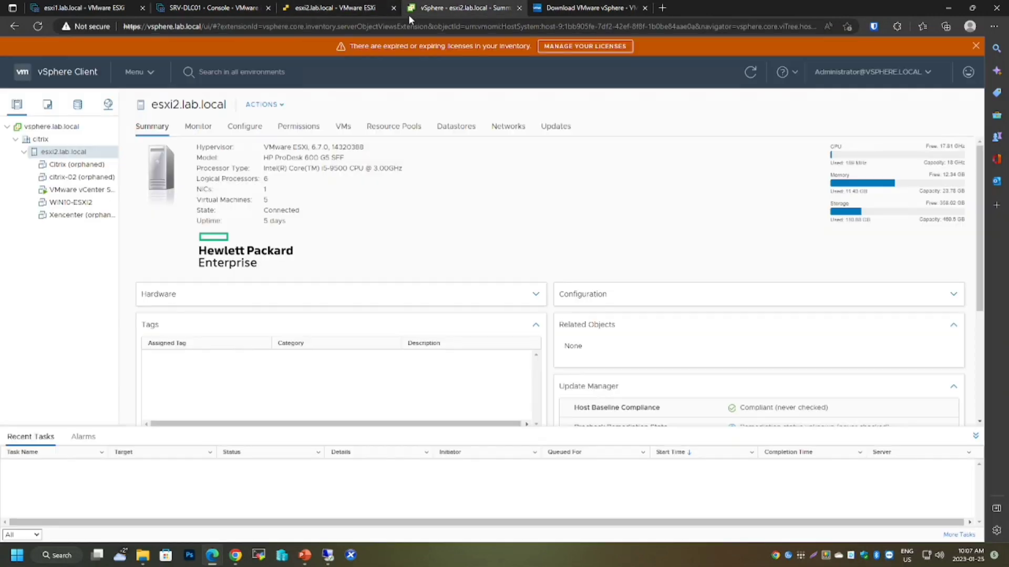
{"action": "left_click", "coordinate": [213, 10]}
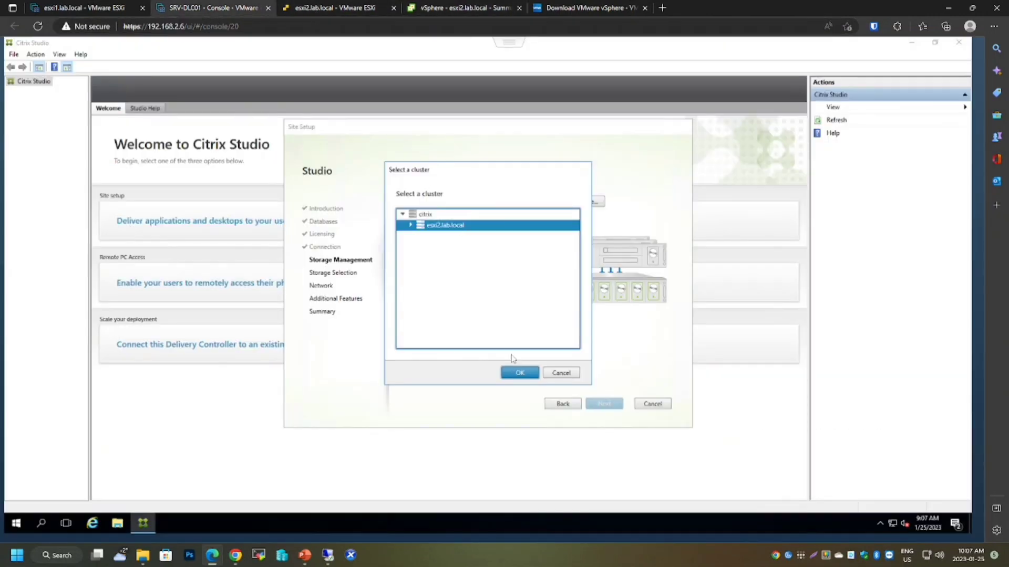
{"action": "left_click", "coordinate": [520, 372]}
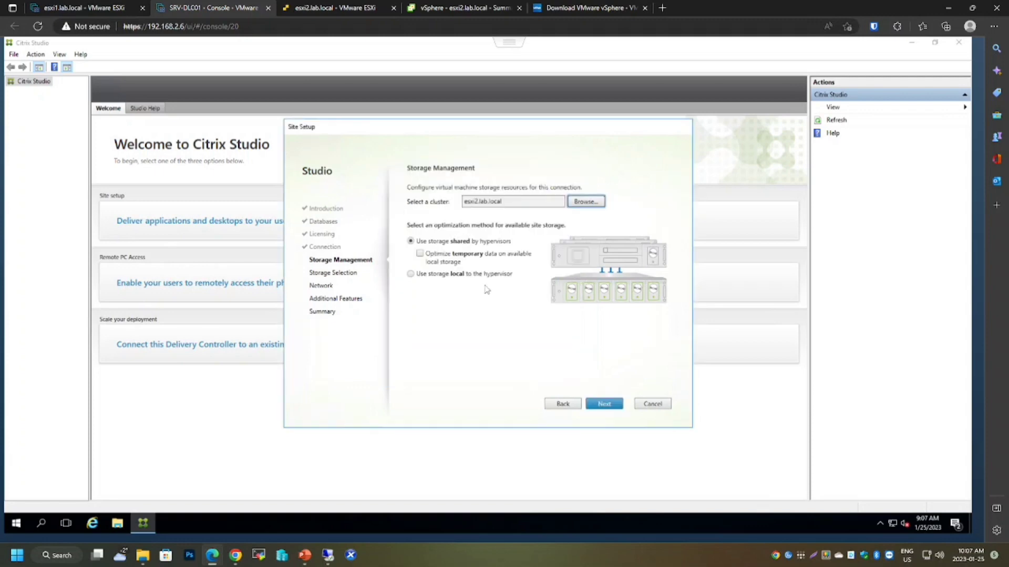
Step: Use storage local to the hypervisor, with datastore1 for OS and temporary data, checking the datastore in the vSphere Client
{"action": "left_click", "coordinate": [436, 278]}
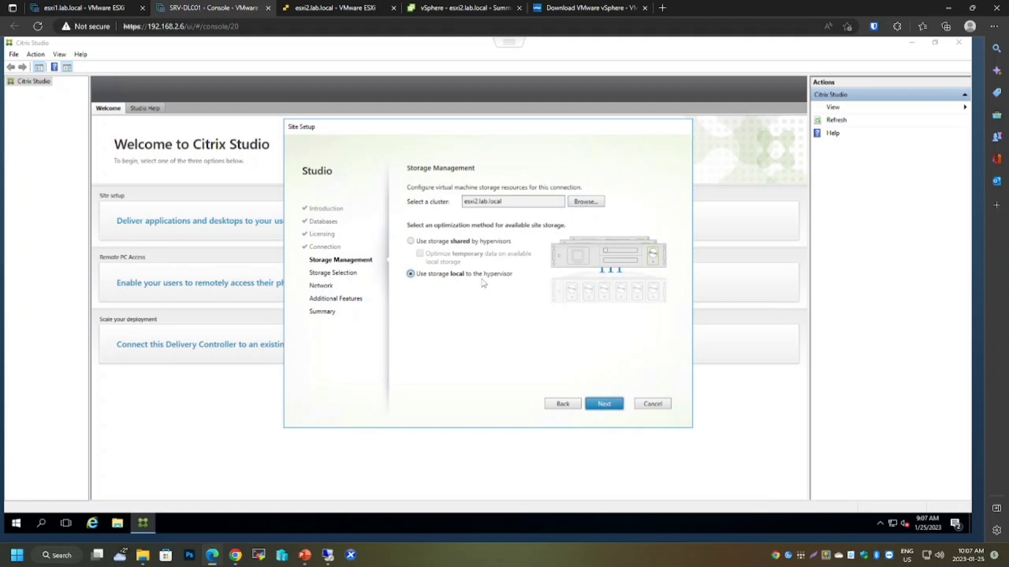
{"action": "left_click", "coordinate": [605, 407]}
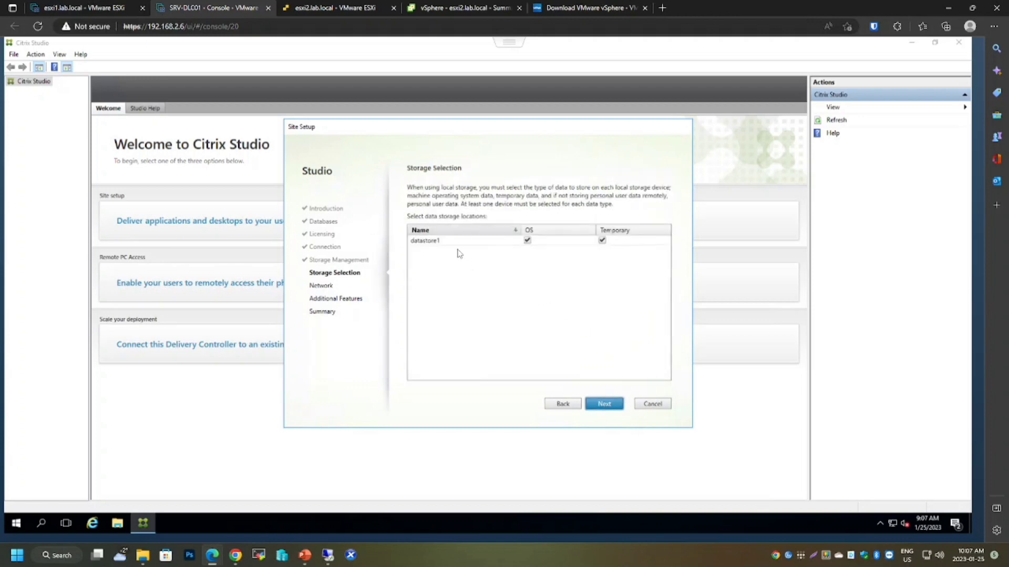
{"action": "left_click", "coordinate": [439, 8]}
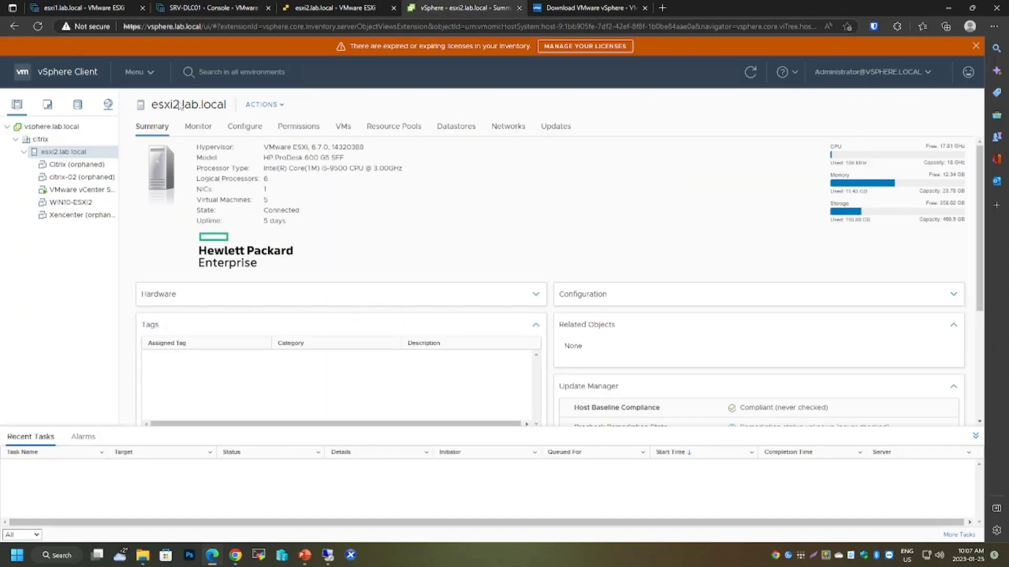
{"action": "left_click", "coordinate": [78, 105]}
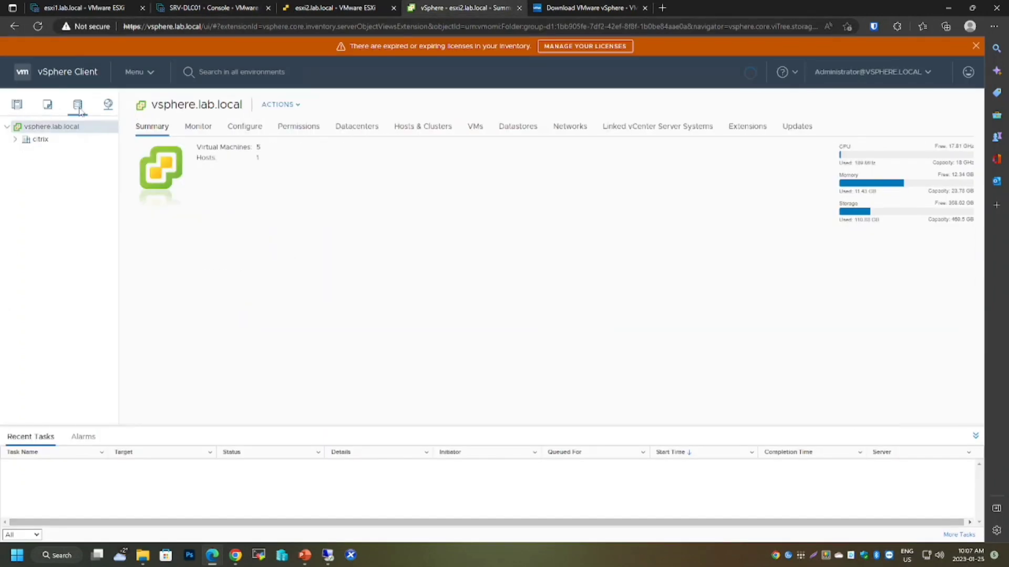
{"action": "left_click", "coordinate": [15, 140]}
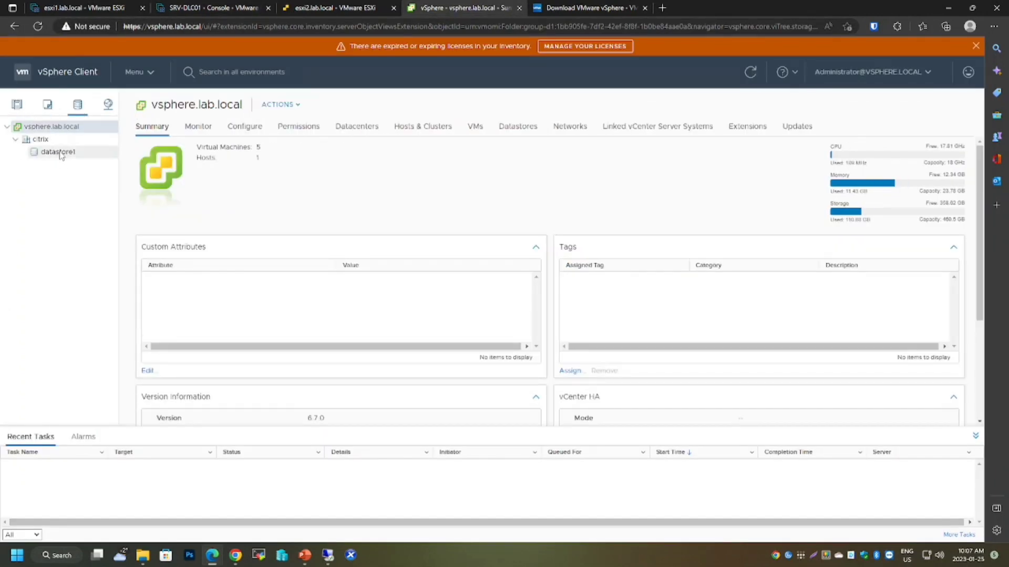
{"action": "left_click", "coordinate": [219, 9]}
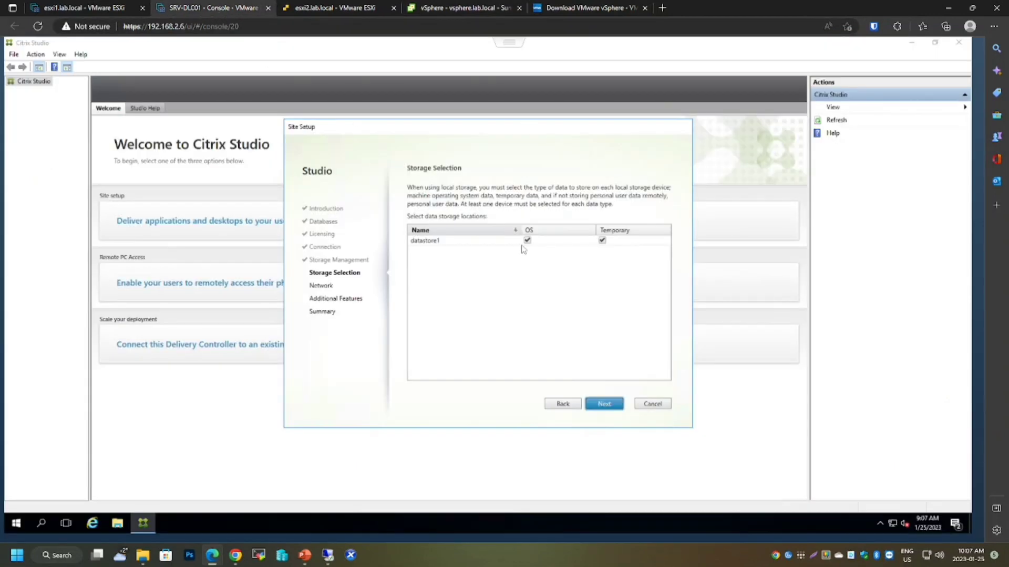
{"action": "left_click", "coordinate": [611, 405]}
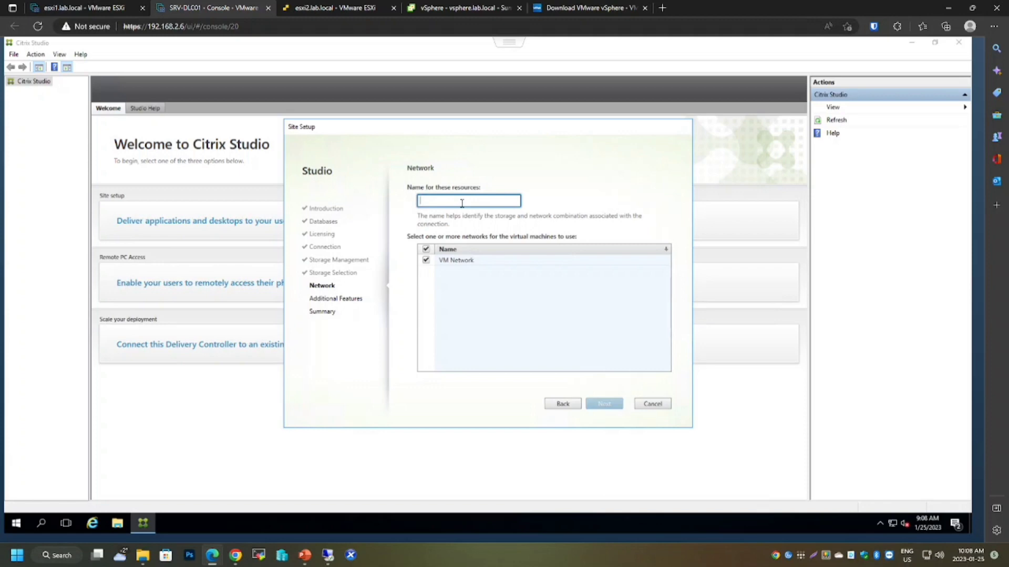
Step: Name the resources "vsphereVM" with VM Network selected, and finish the Site setup without App-V Publishing
{"action": "type", "text": "vsphereVM"}
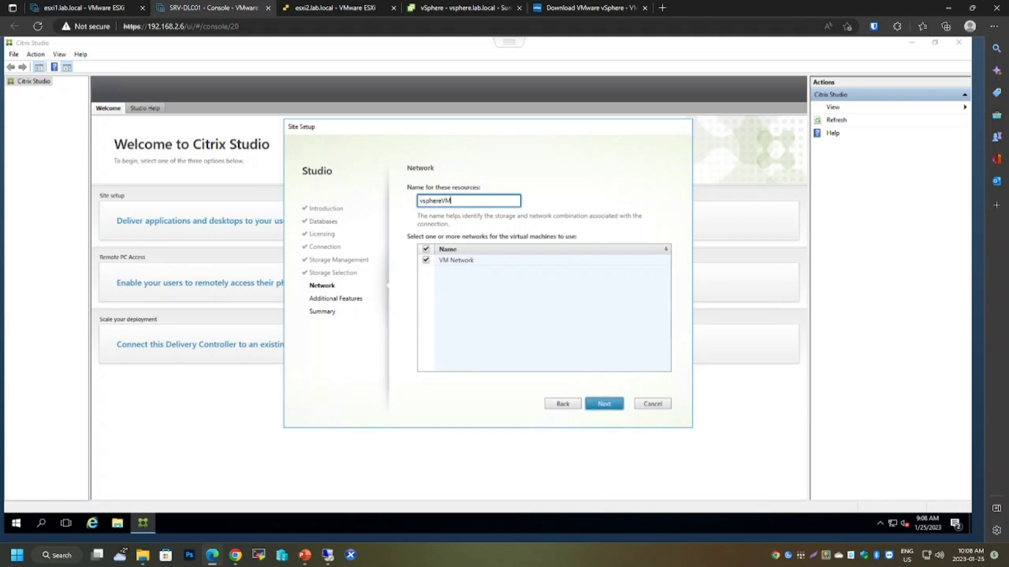
{"action": "left_click", "coordinate": [605, 403]}
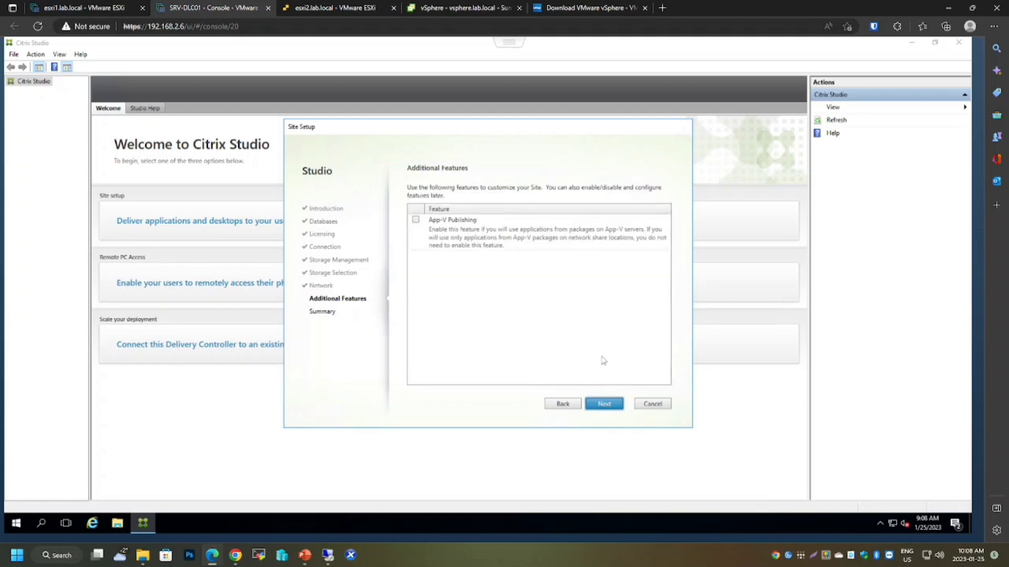
{"action": "left_click", "coordinate": [606, 405]}
{"action": "scroll", "coordinate": [586, 335], "scroll_direction": "down", "scroll_amount": 1}
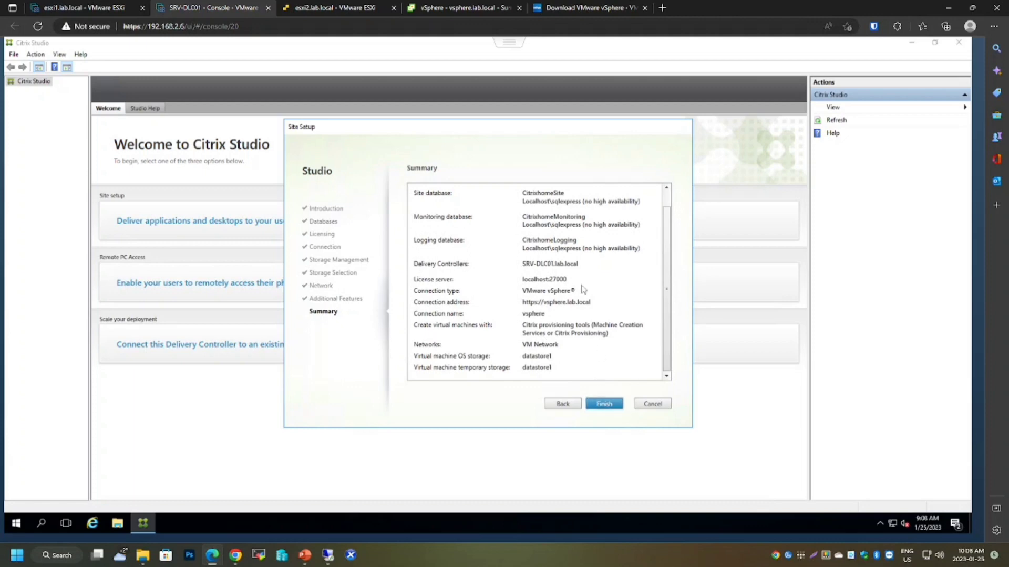
{"action": "key", "text": "Return"}
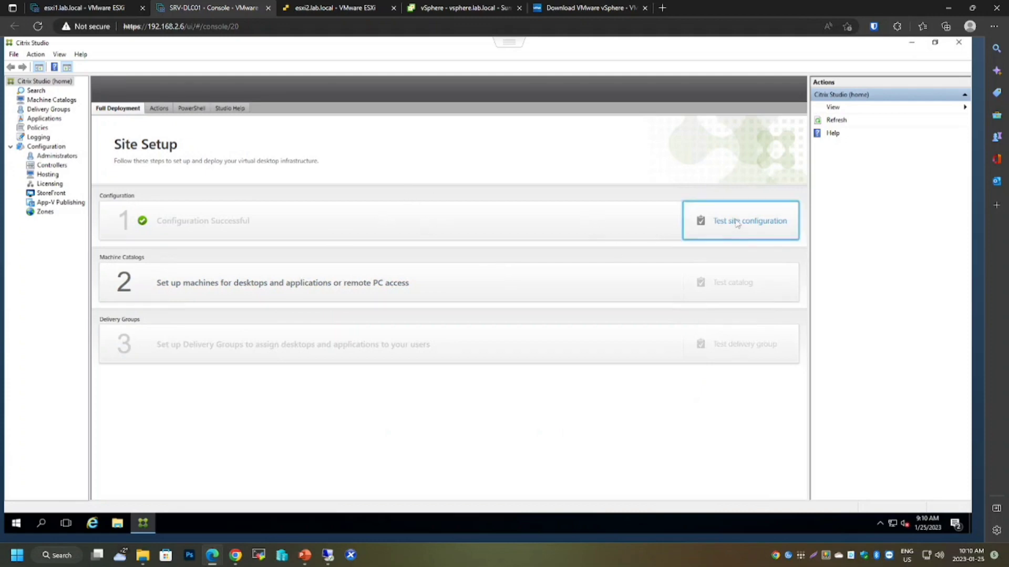
Step: Test the site configuration, dismiss the test results, and close Citrix Studio
{"action": "left_click", "coordinate": [716, 226]}
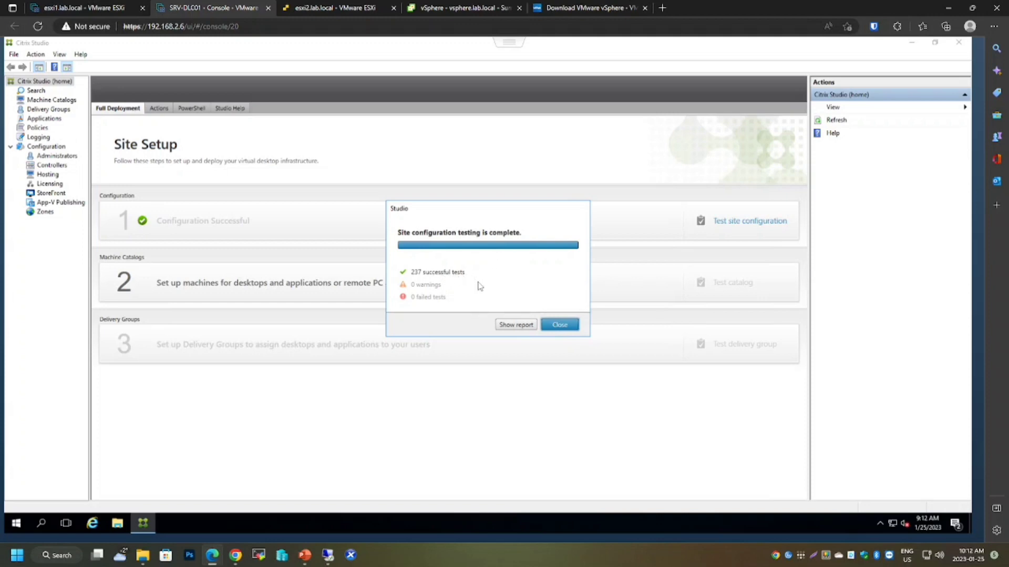
{"action": "left_click", "coordinate": [559, 325]}
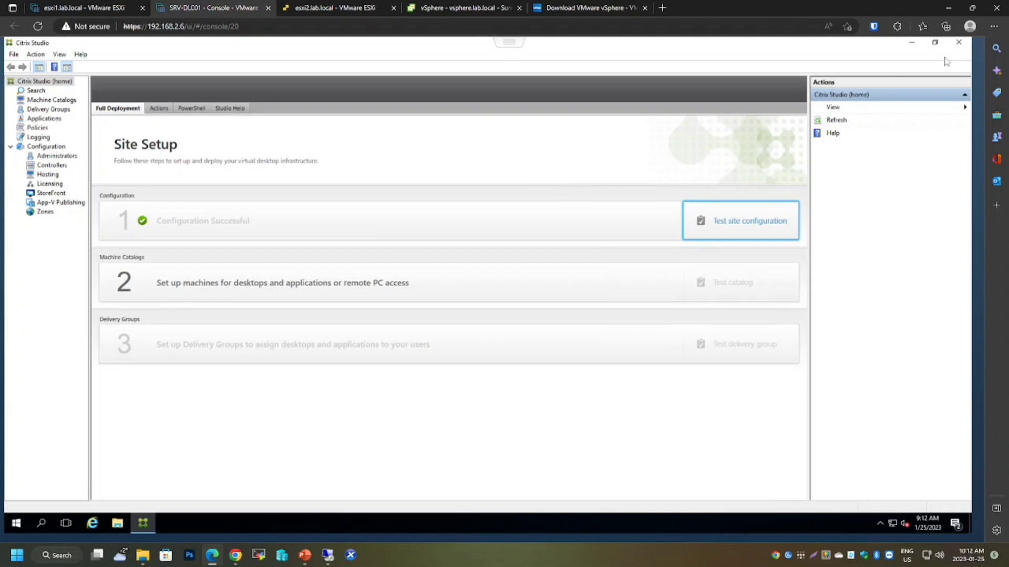
{"action": "left_click", "coordinate": [959, 43]}
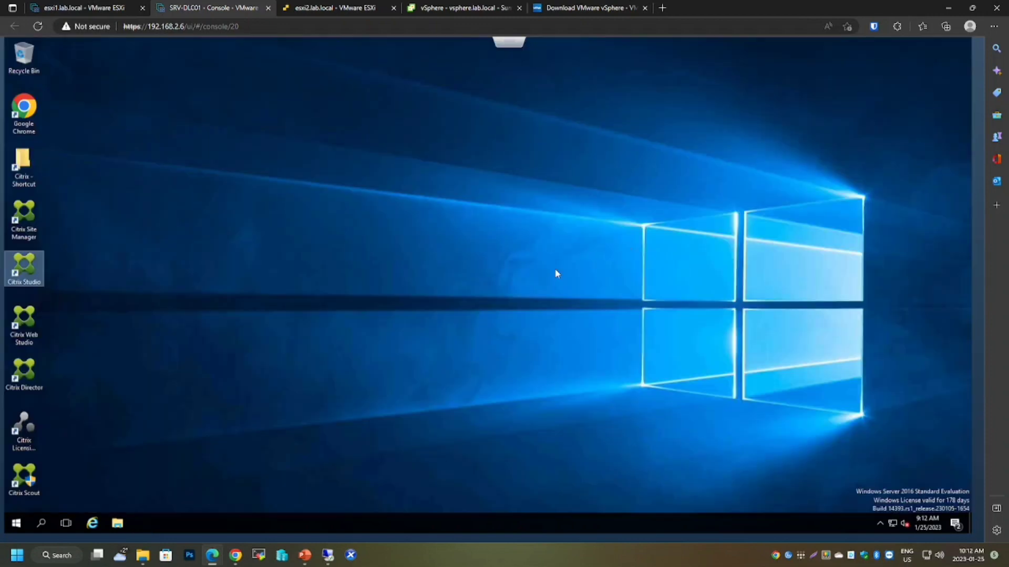